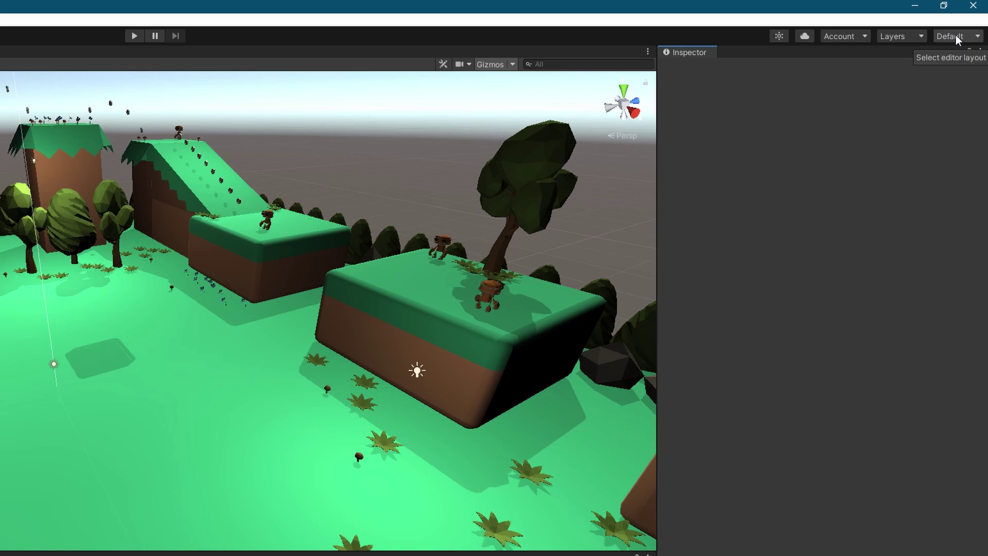
Step: Switch the editor layout to Tall
left_click(956, 35)
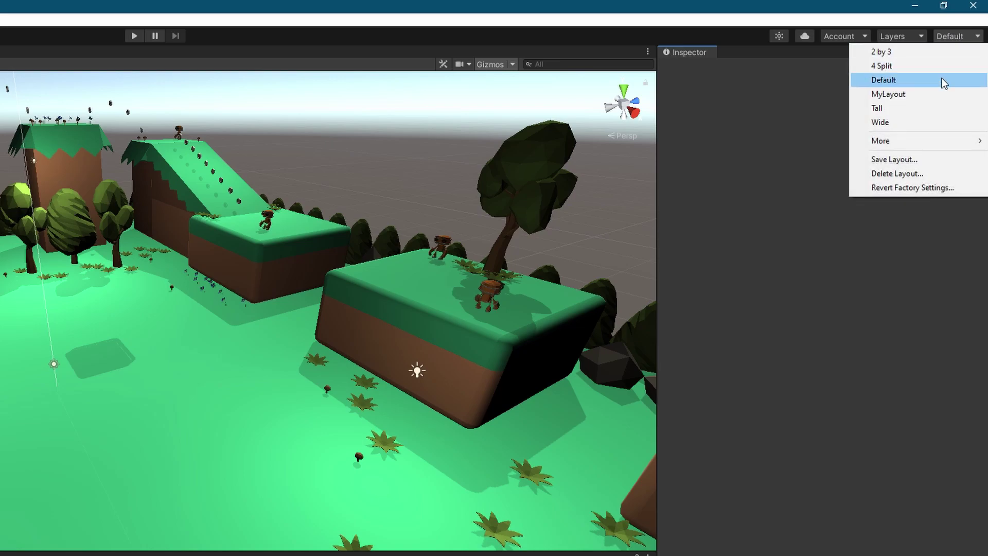
left_click(899, 109)
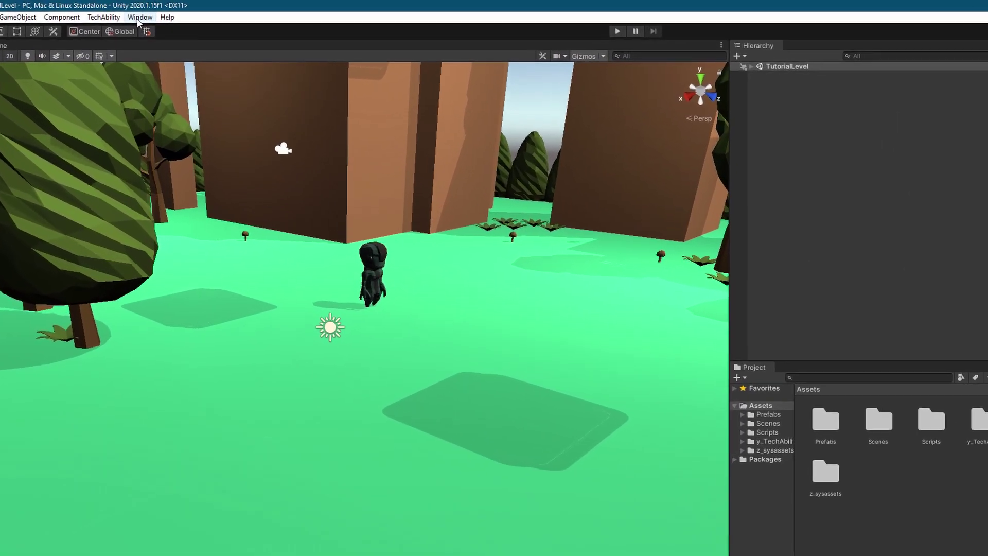
Step: Open the Console window, narrow it, and dock it as a tab beside the Project window
left_click(138, 18)
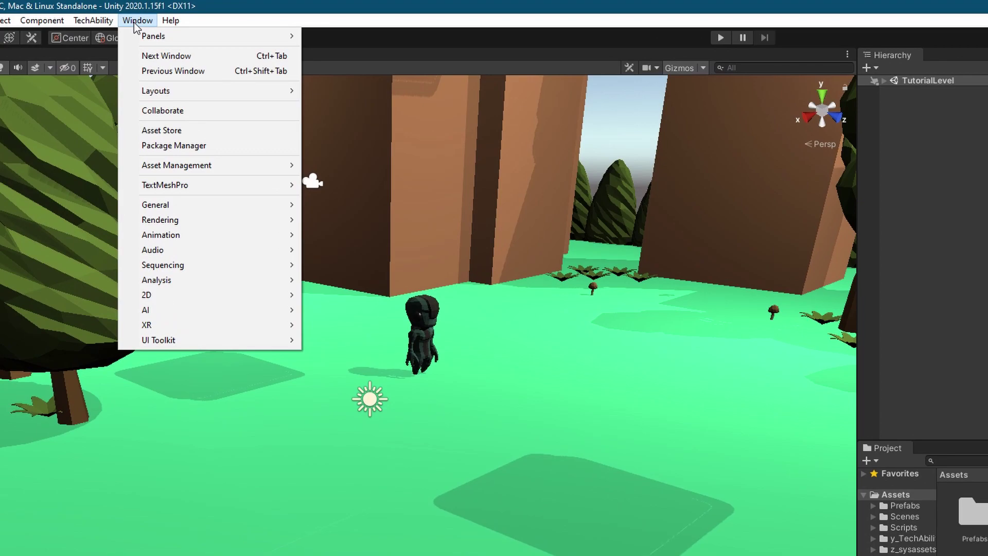
mouse_move(154, 210)
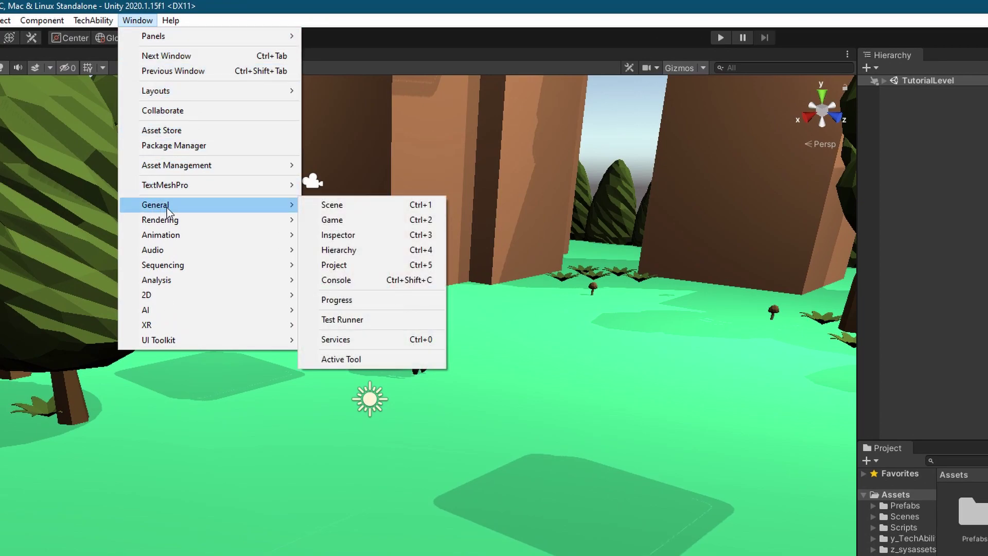
left_click(353, 285)
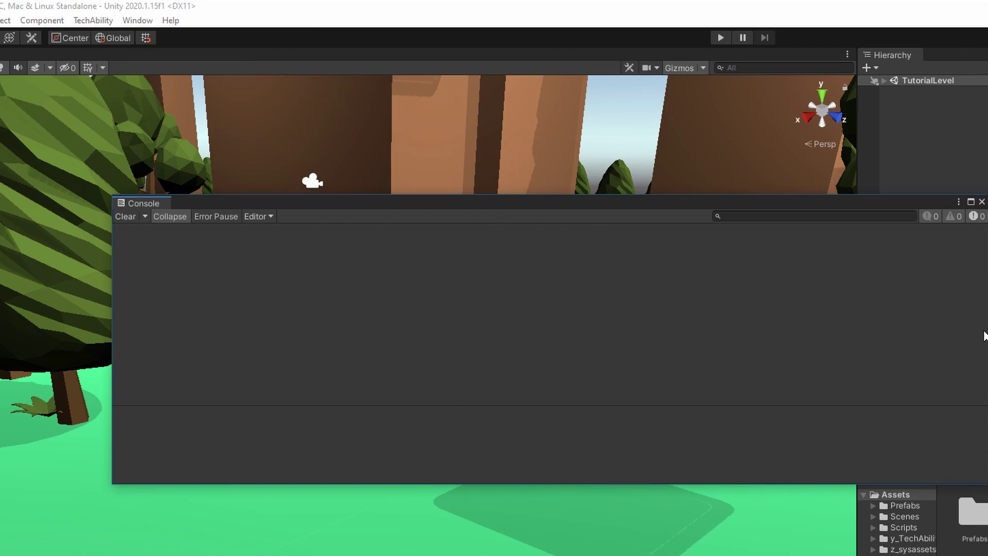
left_click_drag(986, 336, 743, 332)
left_click_drag(467, 206, 561, 189)
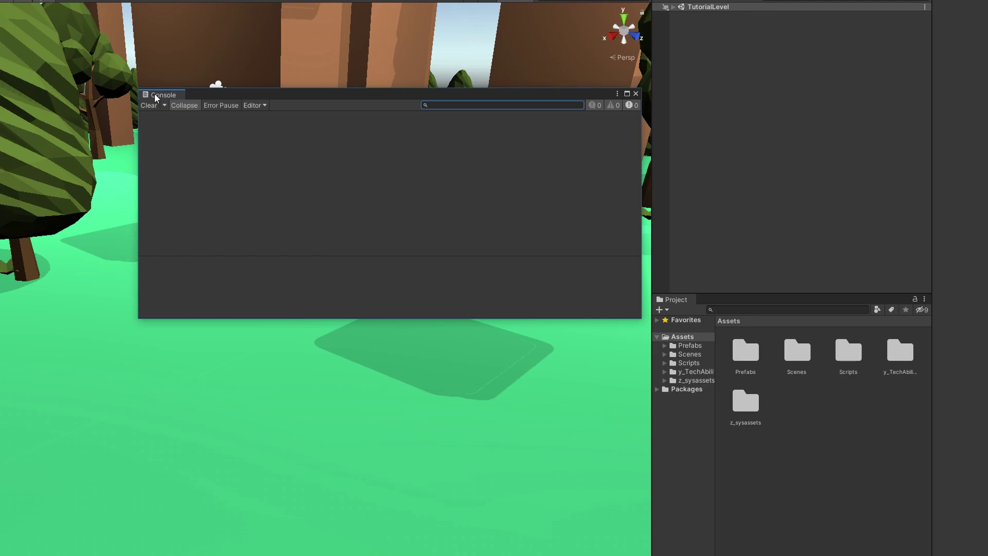
left_click_drag(157, 94, 706, 305)
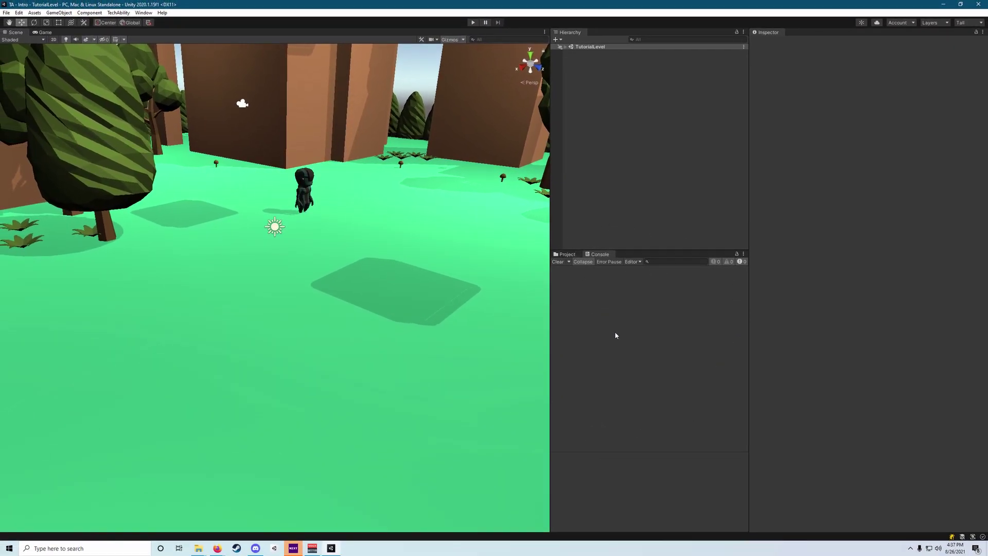
Step: Alternate between the docked Project and Console views, finishing on the Project view
left_click(564, 255)
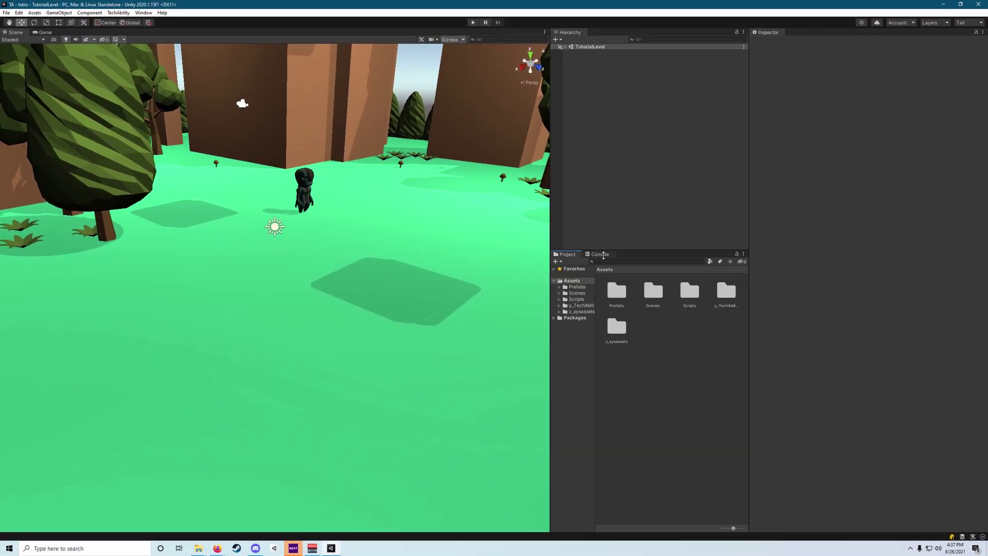
left_click(598, 255)
left_click(569, 256)
left_click(607, 255)
left_click(564, 254)
left_click(598, 255)
left_click(562, 254)
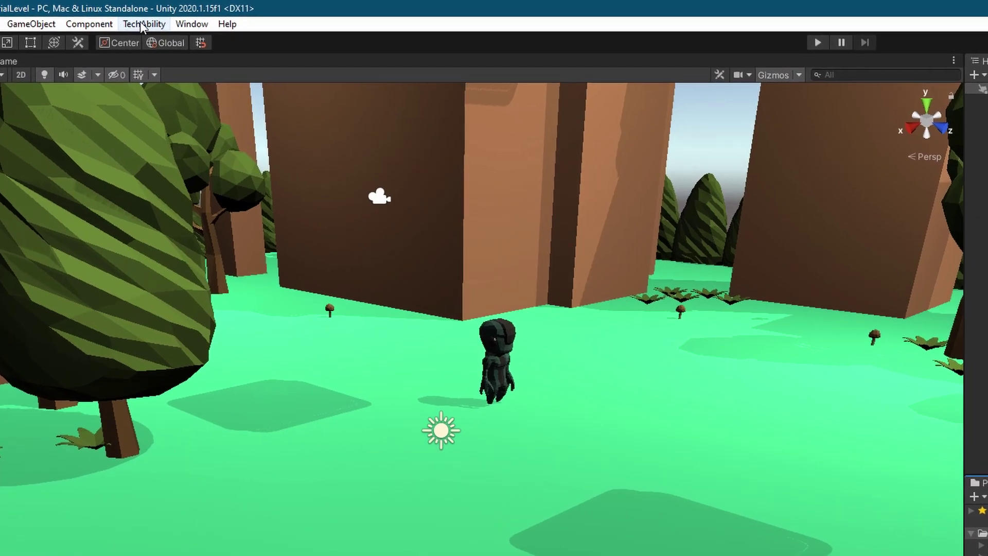
Step: Open the Tech Ability window, narrow it, and dock it as a tab beside the Hierarchy
left_click(137, 21)
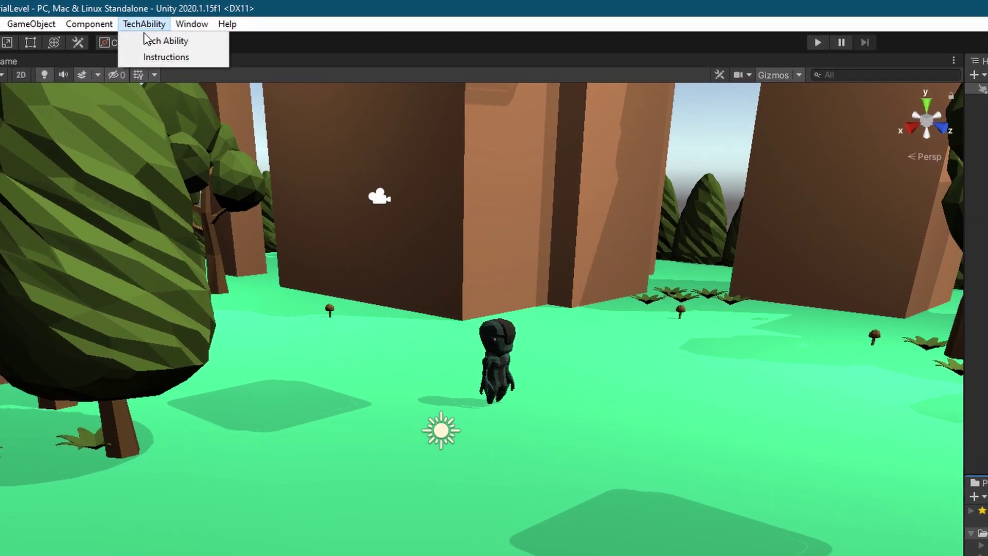
left_click(172, 42)
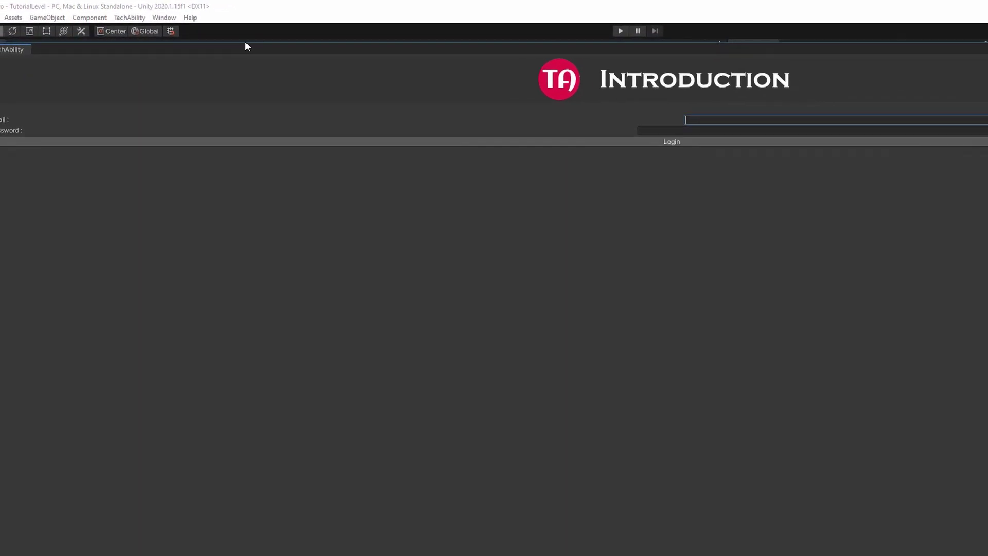
left_click_drag(18, 35, 246, 115)
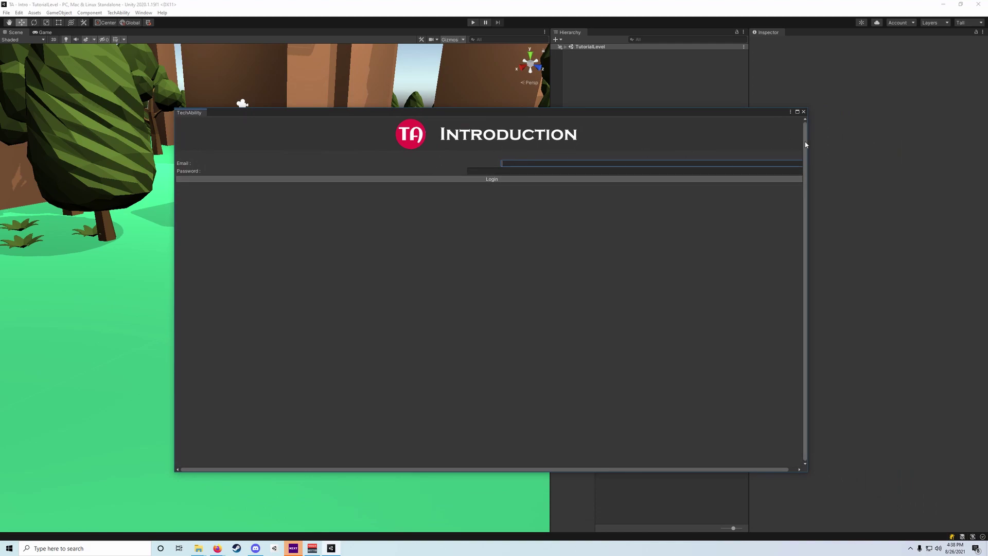
left_click_drag(806, 148, 483, 154)
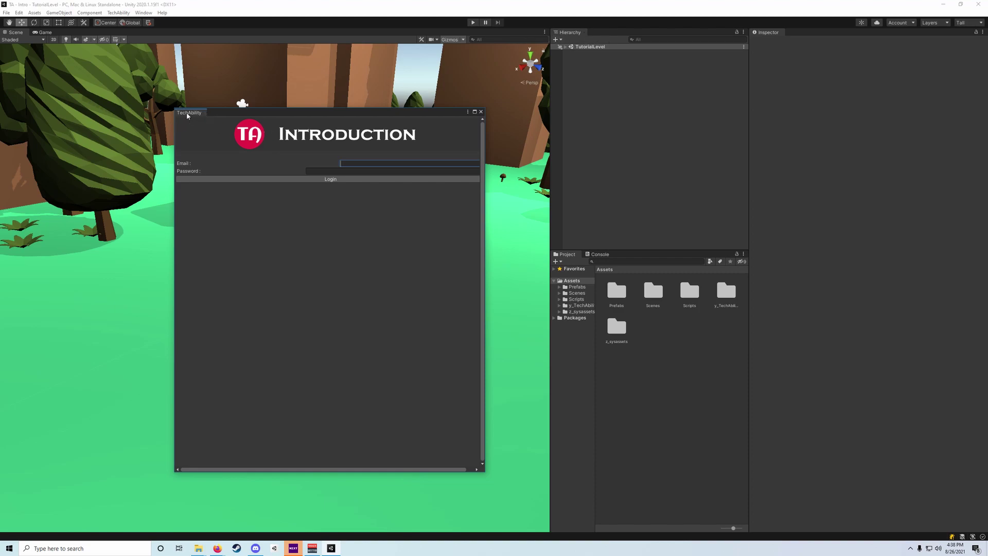
left_click_drag(189, 113, 603, 35)
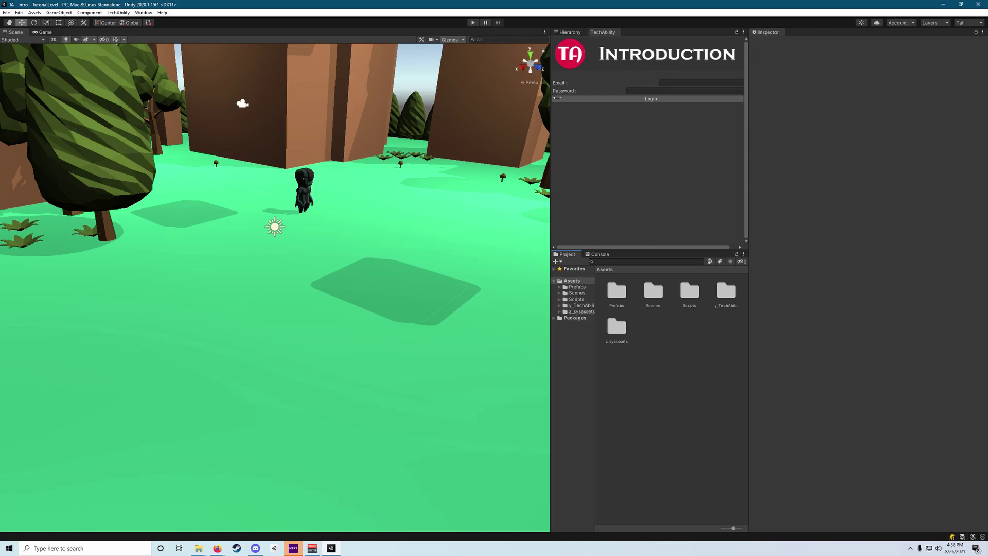
Step: Return to the Hierarchy and expand the TutorialLevel scene to list its objects
left_click(566, 32)
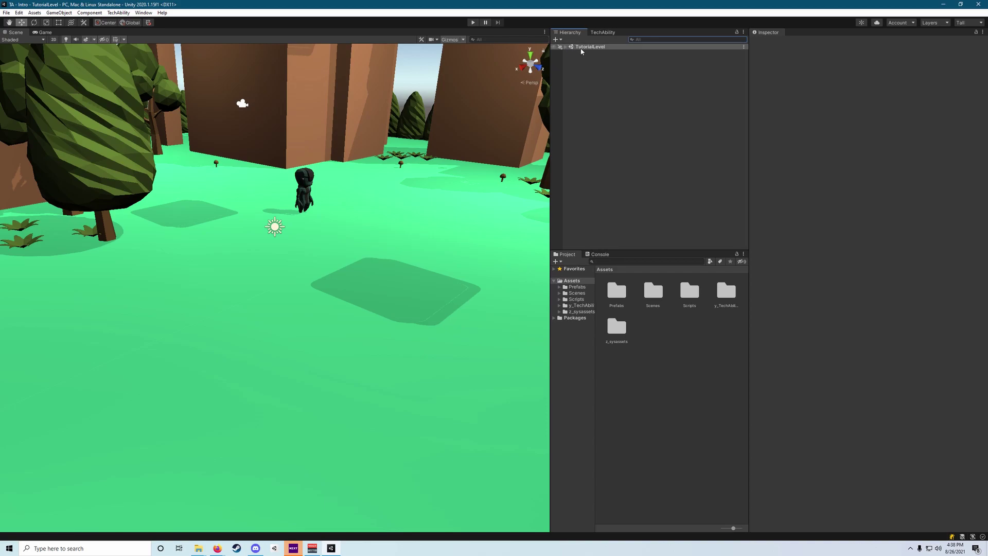
left_click(565, 47)
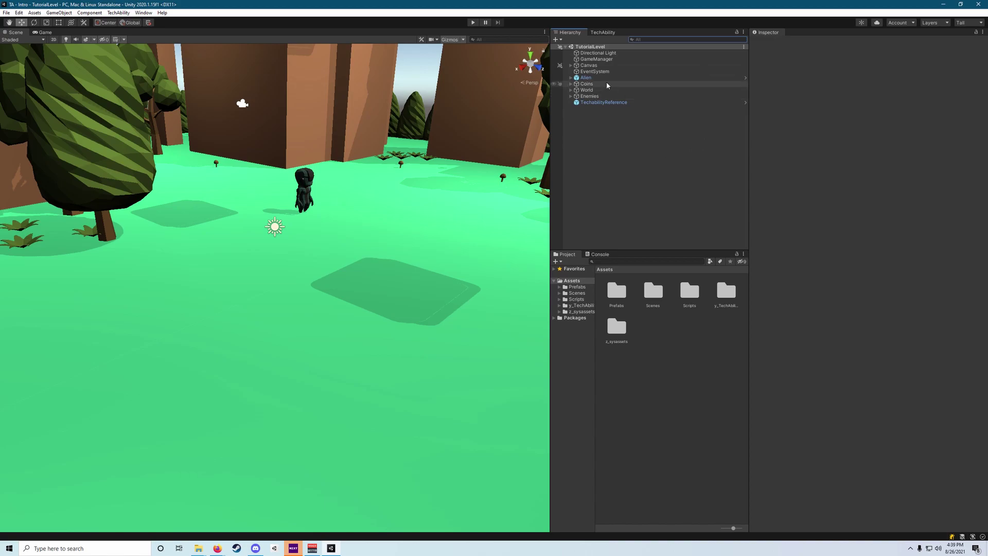
Step: Inspect the properties of TutorialLevel objects such as Directional Light, GameManager and EventSystem
left_click(609, 53)
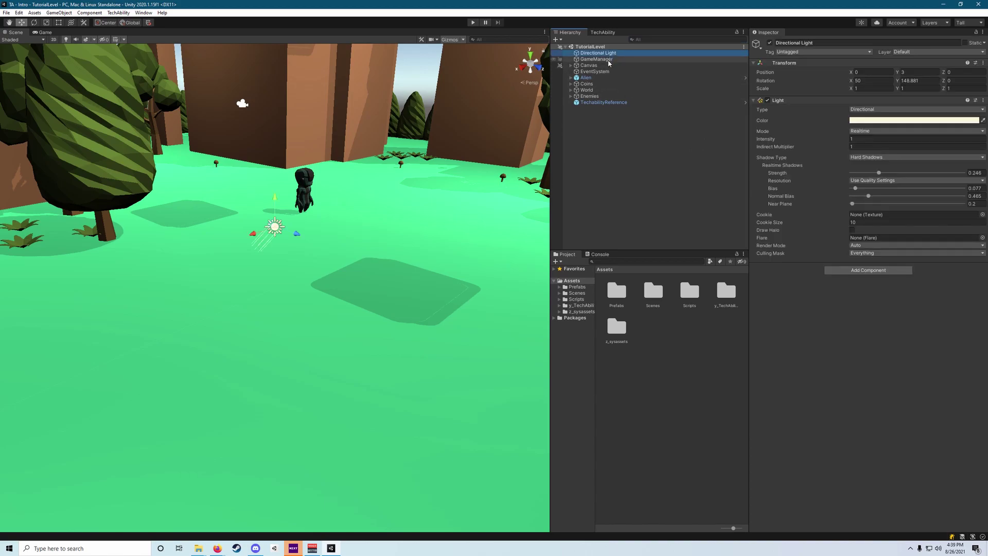
left_click(607, 59)
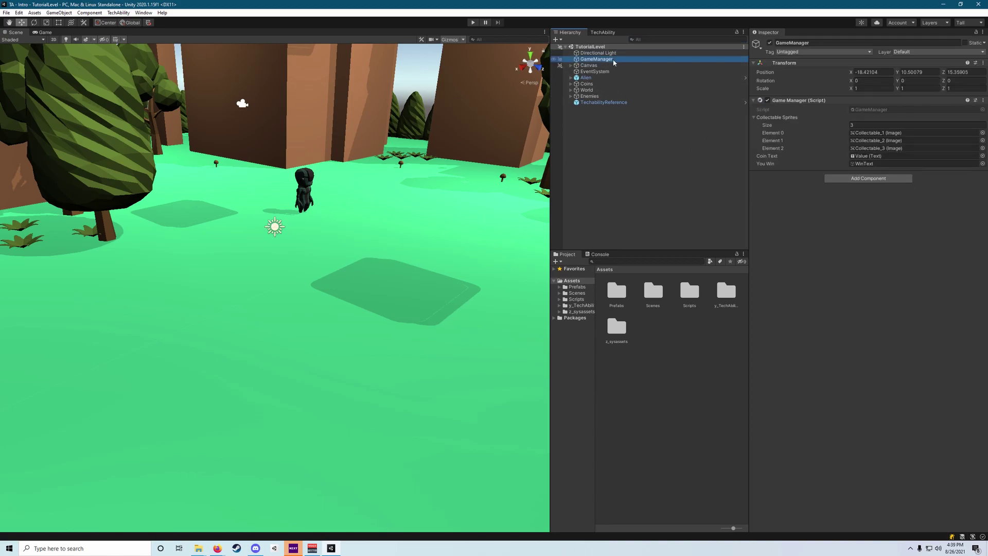
right_click(618, 60)
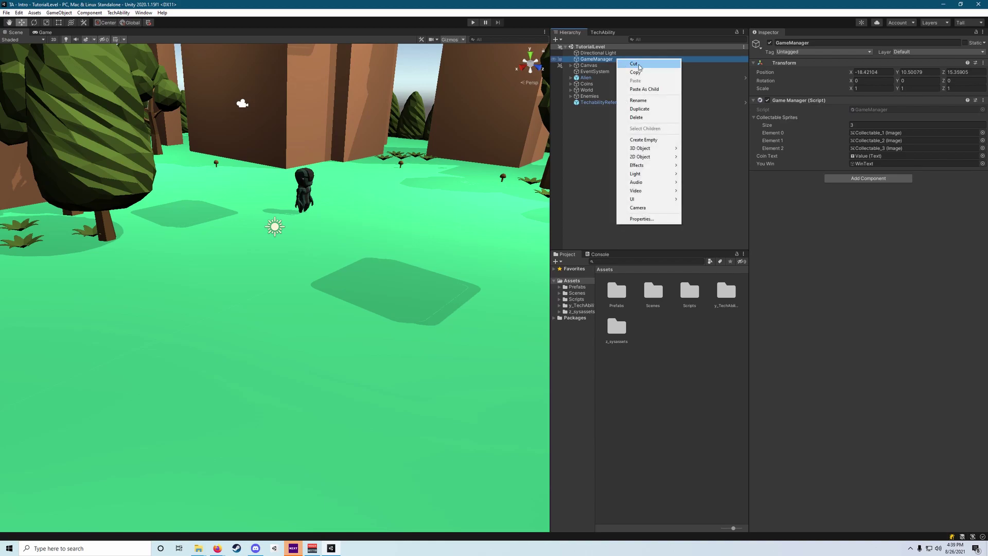
left_click(749, 53)
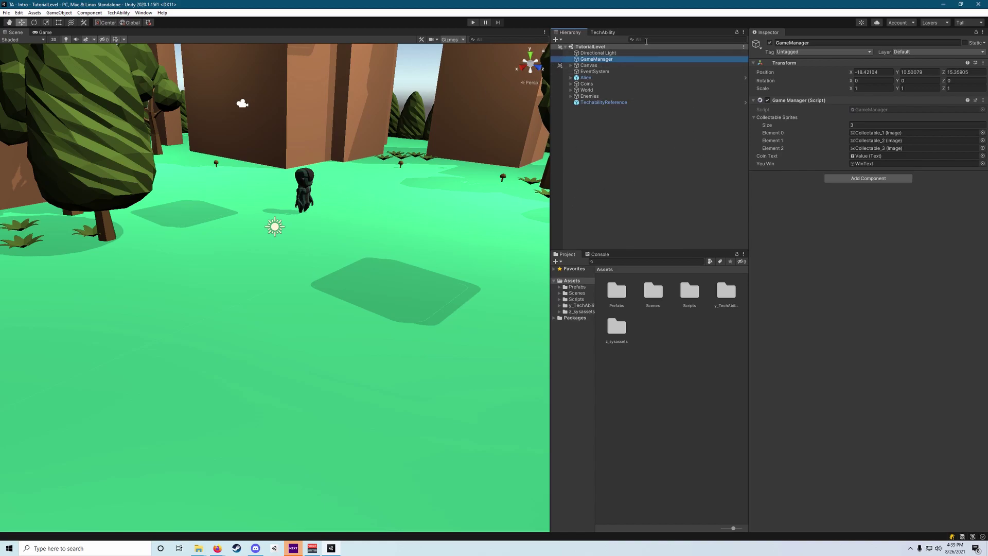
left_click(587, 77)
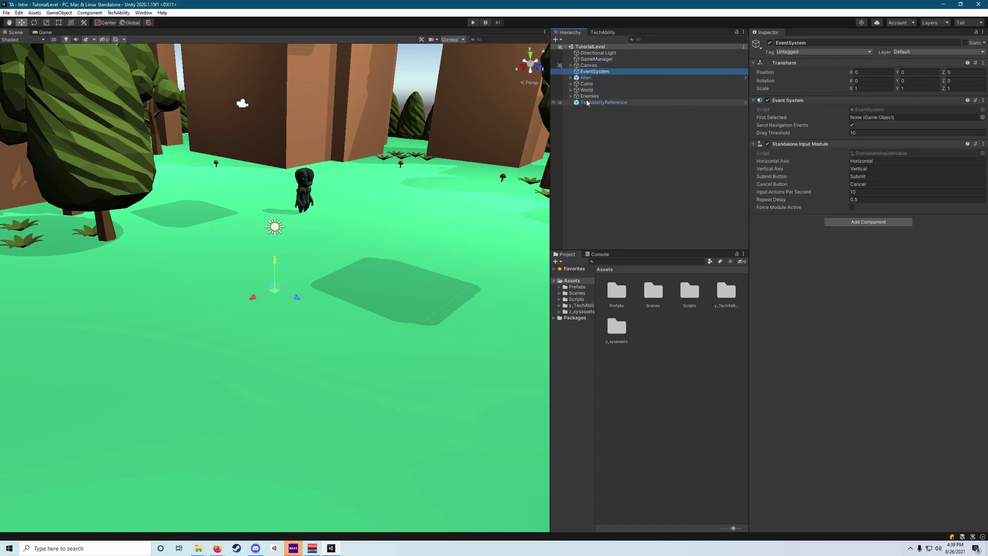
left_click(602, 101)
left_click(587, 84)
left_click(592, 72)
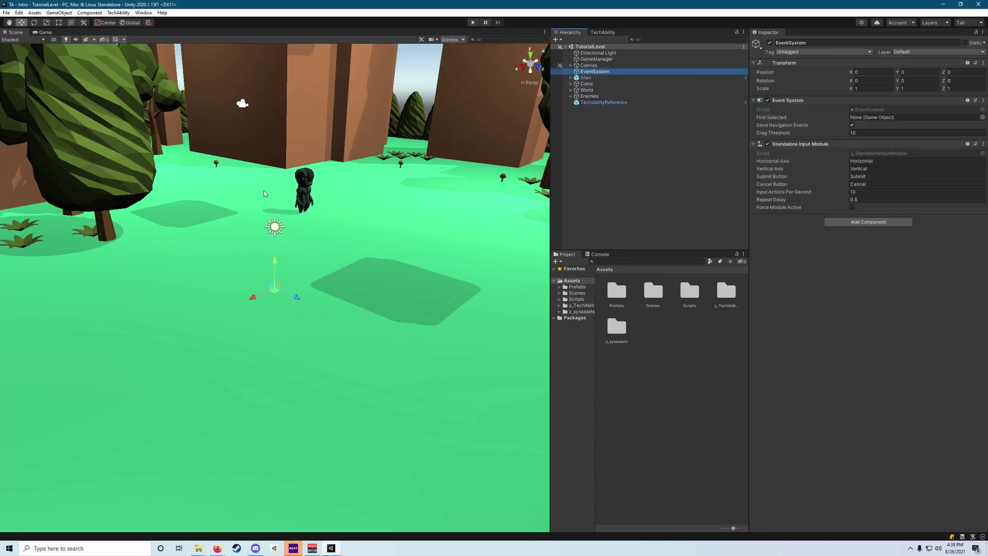
Step: Inspect the alien, the large tree and the ground by selecting them in the scene, and collapse the World group
left_click(305, 191)
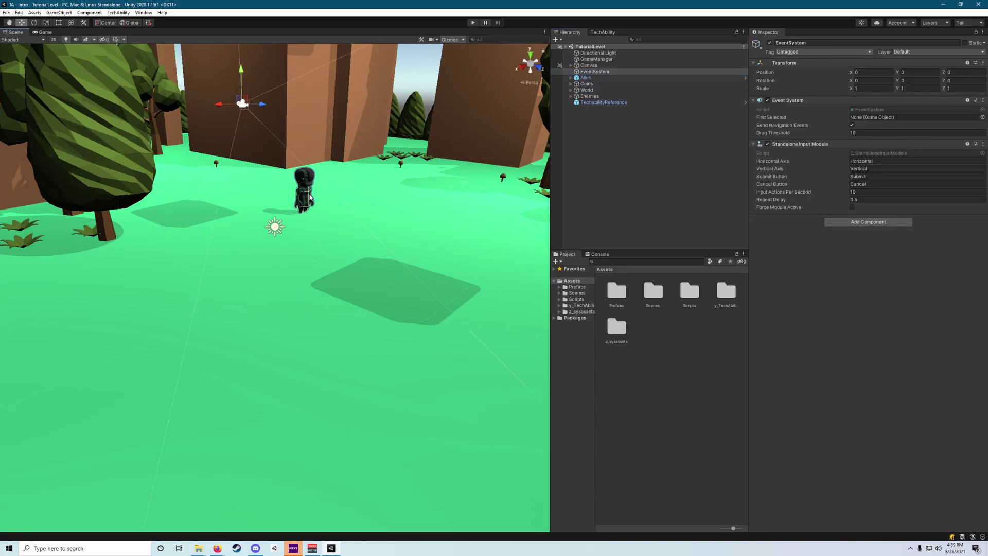
left_click(387, 277)
left_click(146, 170)
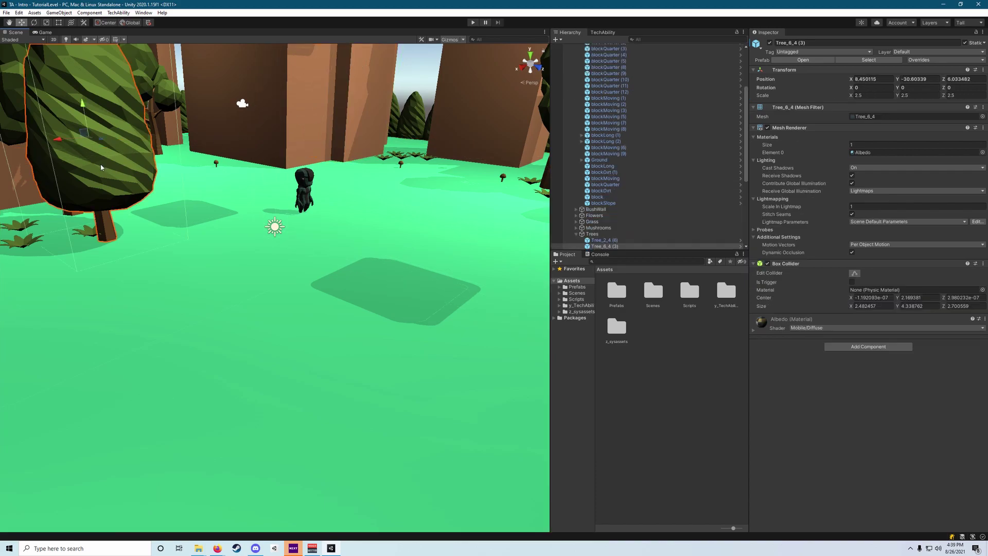
left_click(411, 233)
scroll(643, 144, "up", 10)
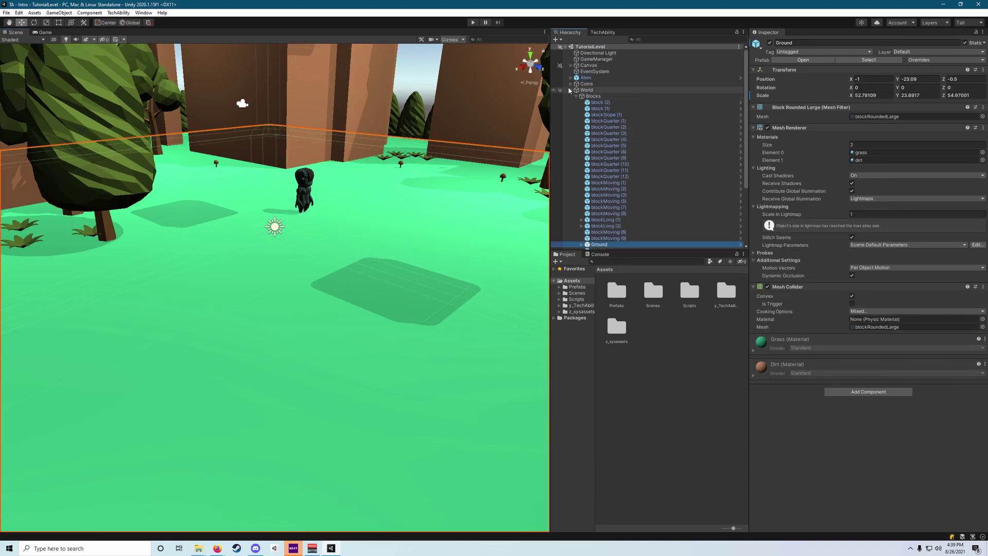
left_click(570, 90)
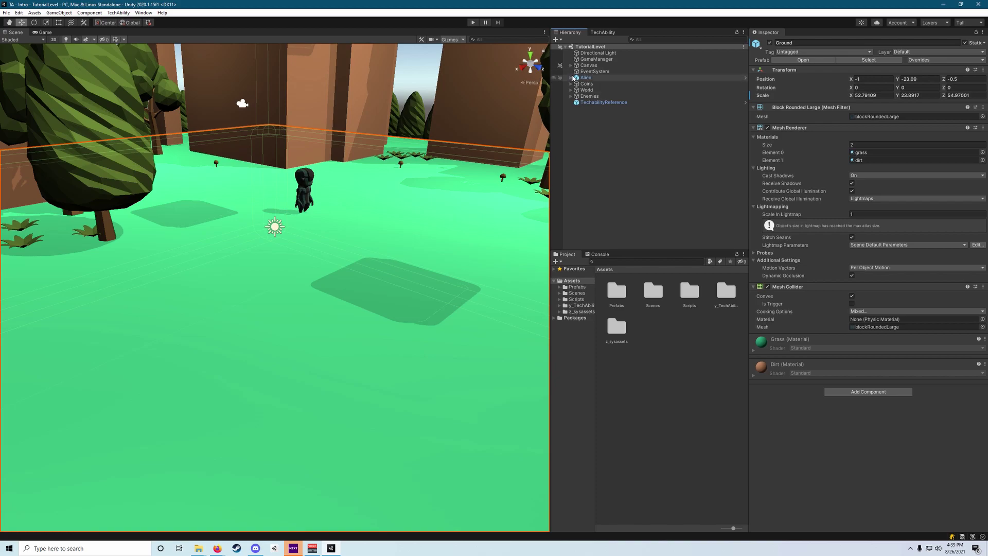
Step: Examine the Coins object and its child coins and jewel, leaving the group collapsed
left_click(591, 85)
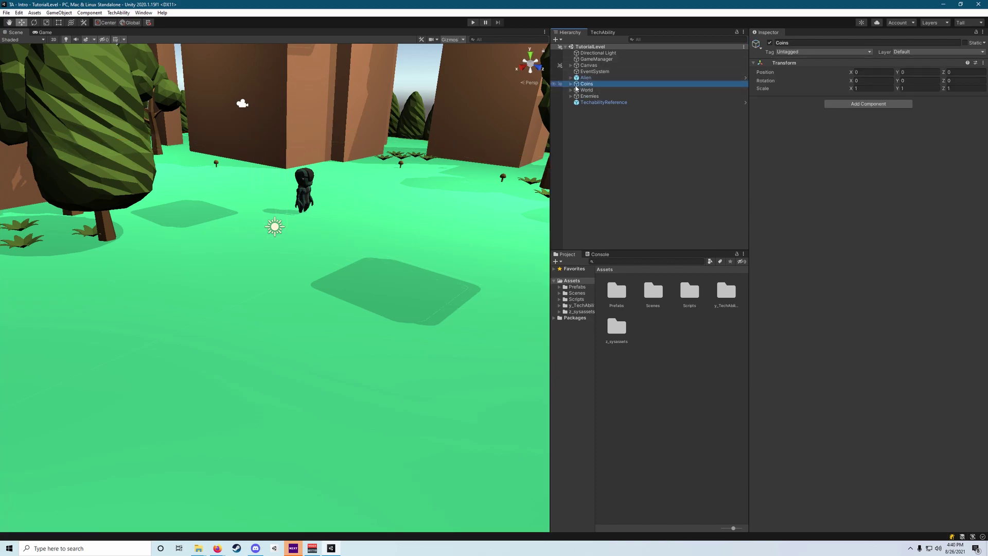
left_click(571, 84)
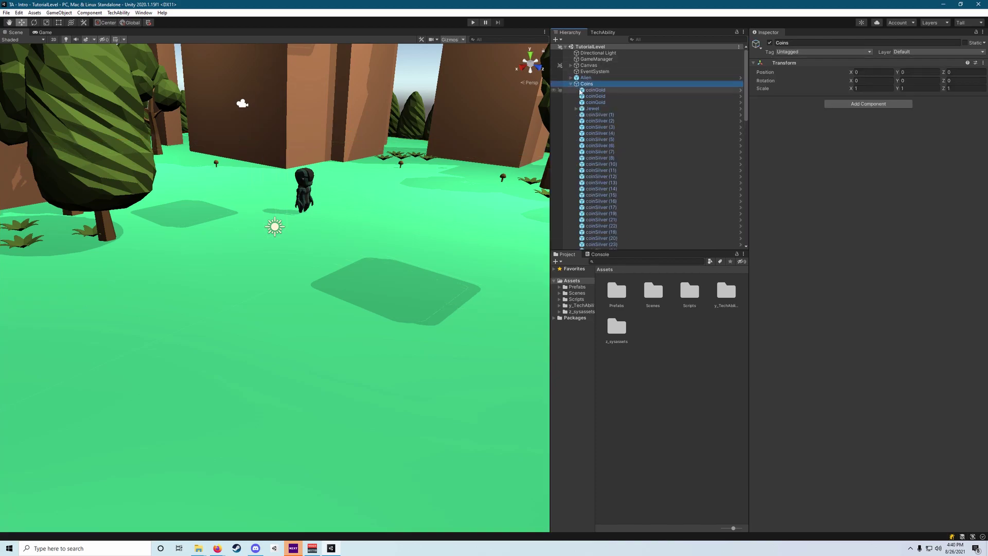
scroll(604, 109, "down", 4)
scroll(604, 109, "up", 5)
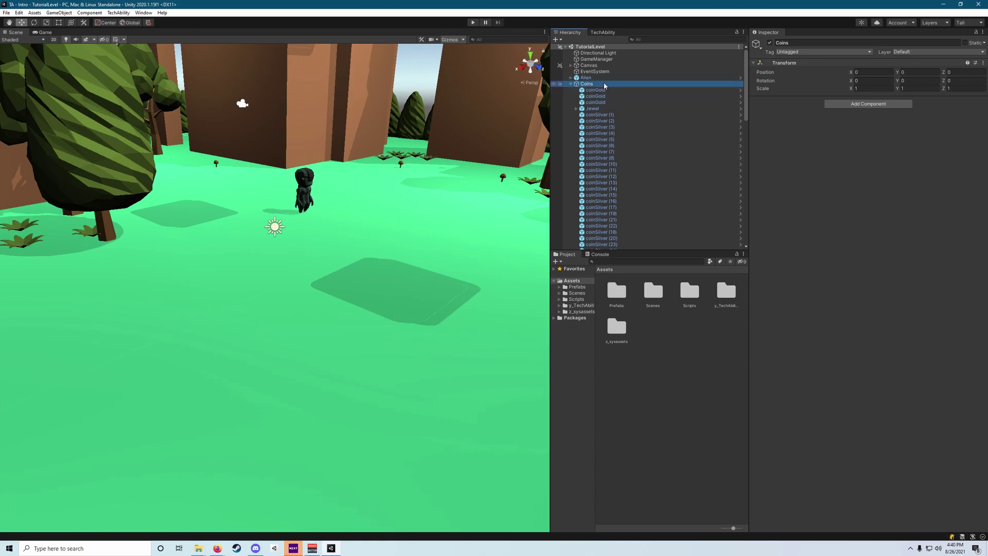
left_click(571, 83)
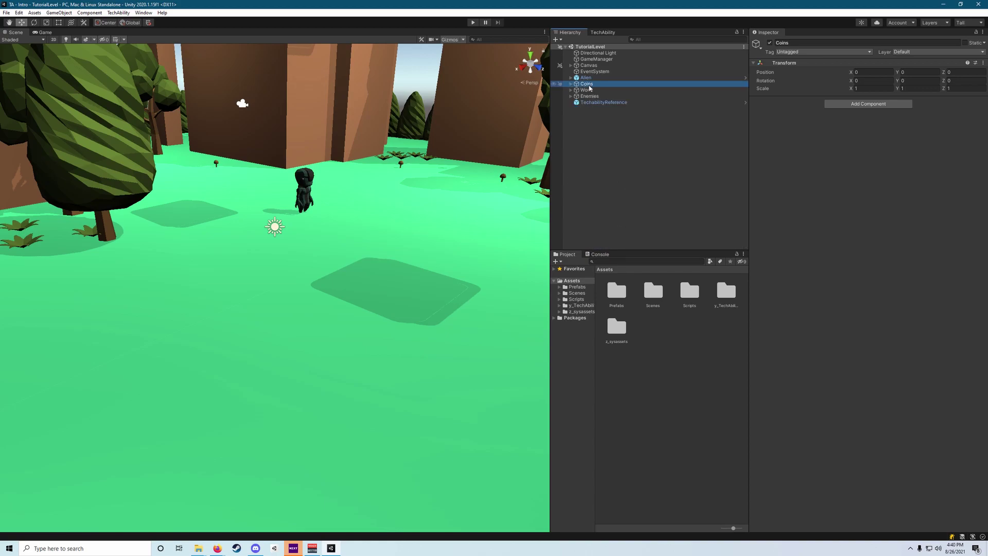
left_click(570, 85)
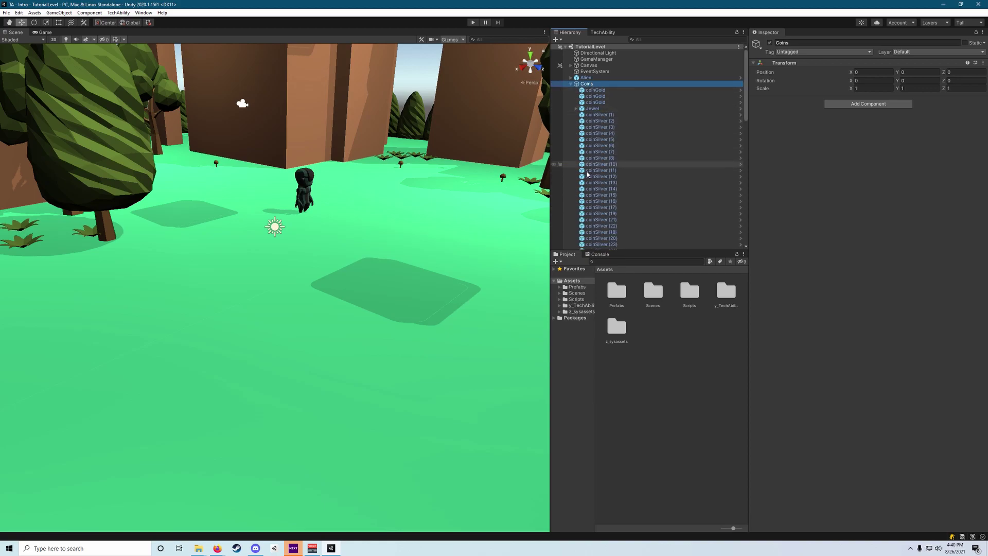
left_click(571, 84)
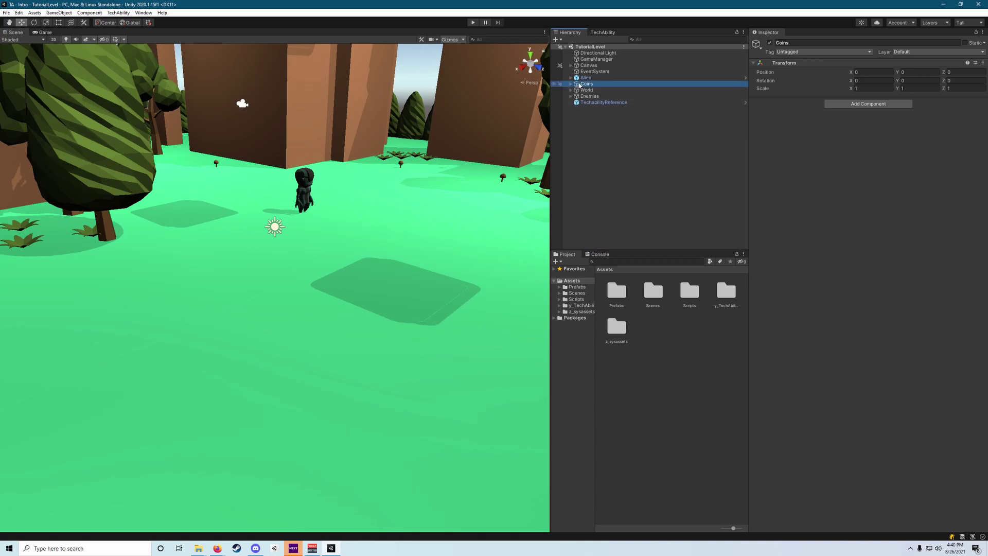
left_click(571, 84)
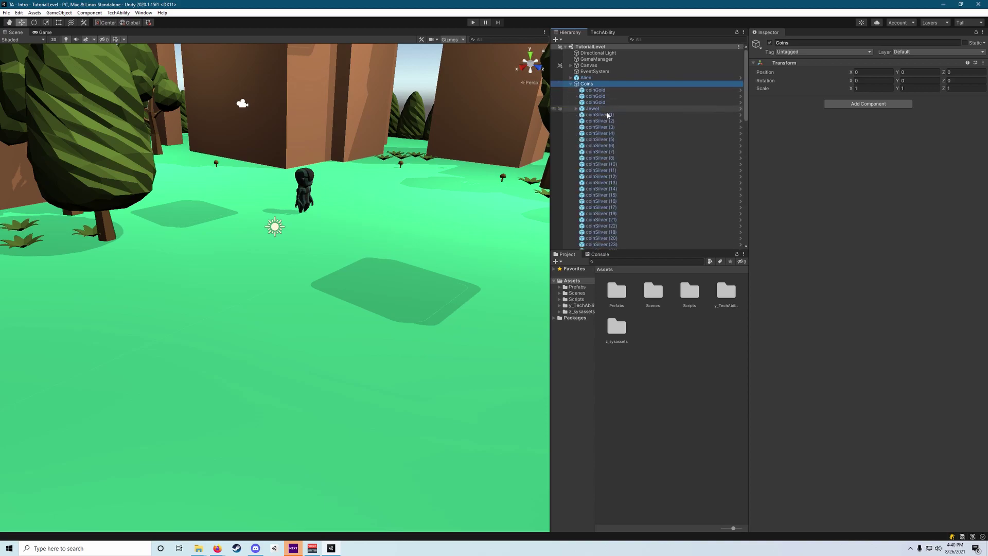
left_click(571, 85)
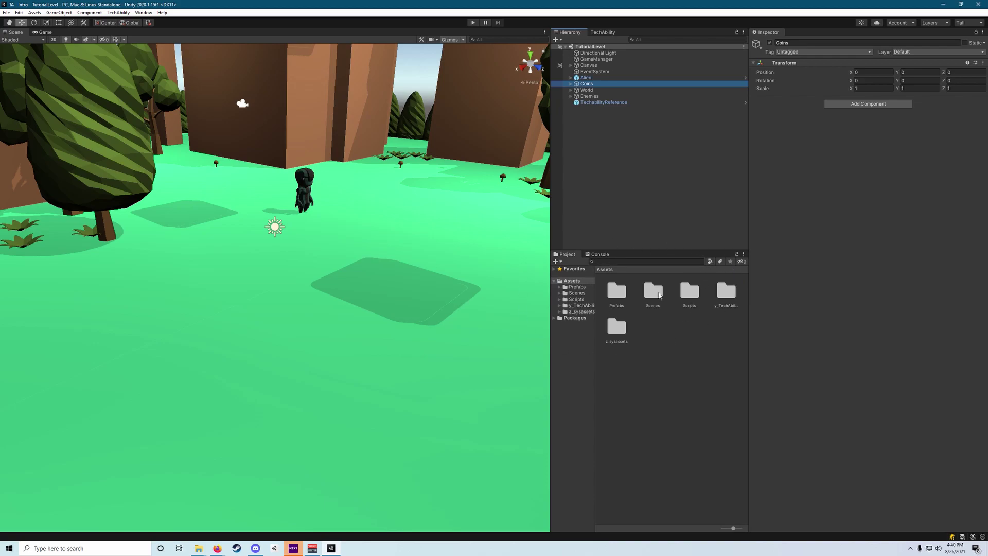
Step: Look at the Prefabs and Scenes folders in the project's Assets, and open Prefabs
left_click(617, 293)
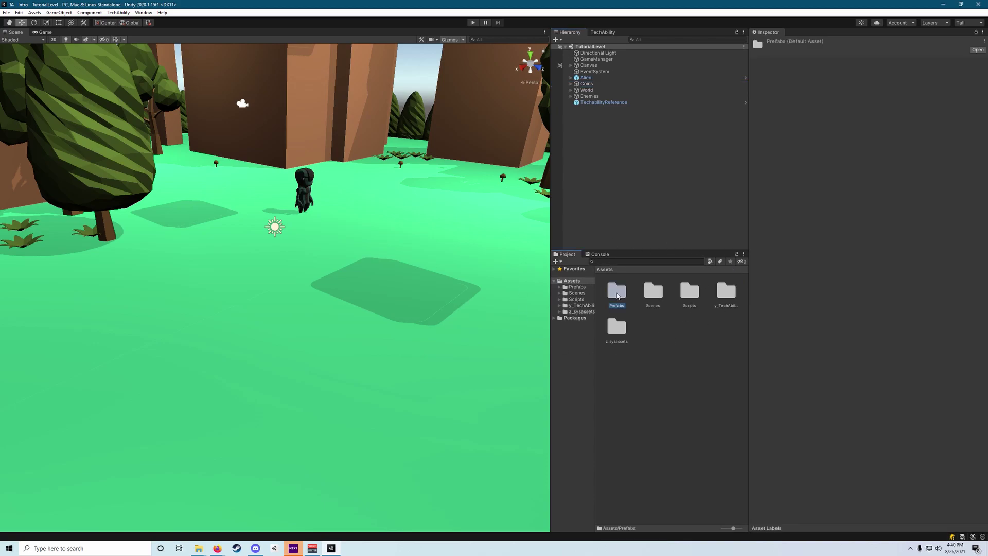
left_click(663, 294)
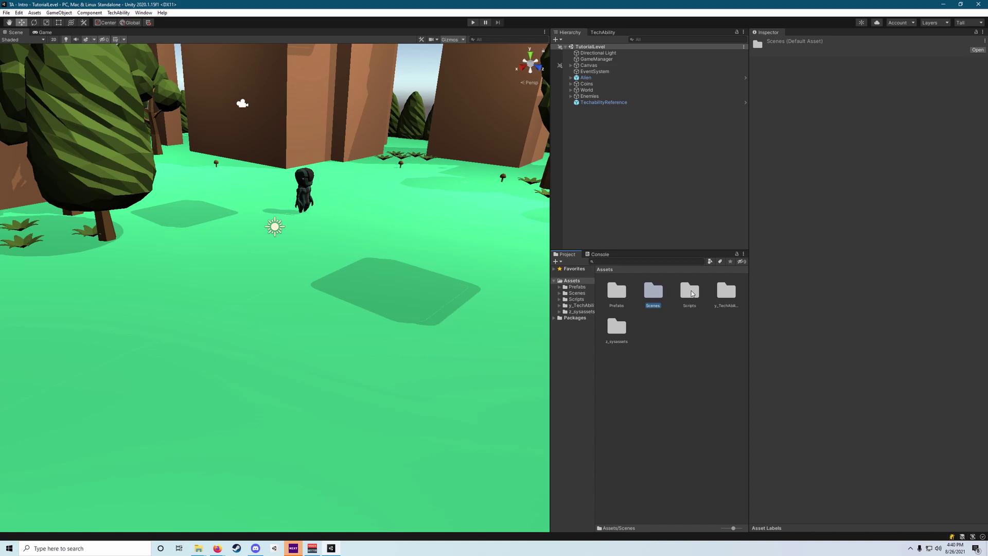
left_click(618, 293)
double_click(618, 293)
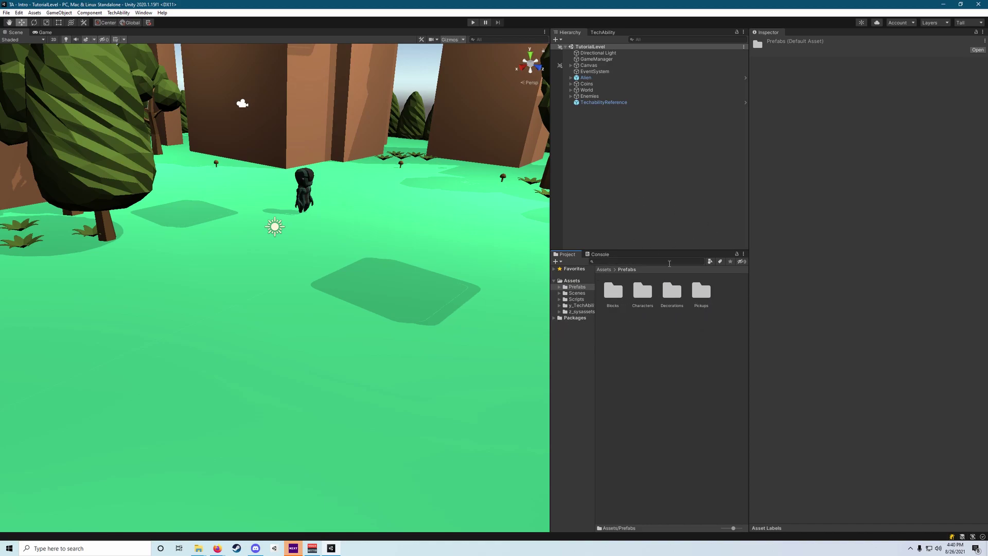
Step: Open the Decorations folder inside Prefabs and look through the available decoration prefabs
double_click(677, 295)
scroll(681, 378, "down", 1)
scroll(680, 378, "down", 3)
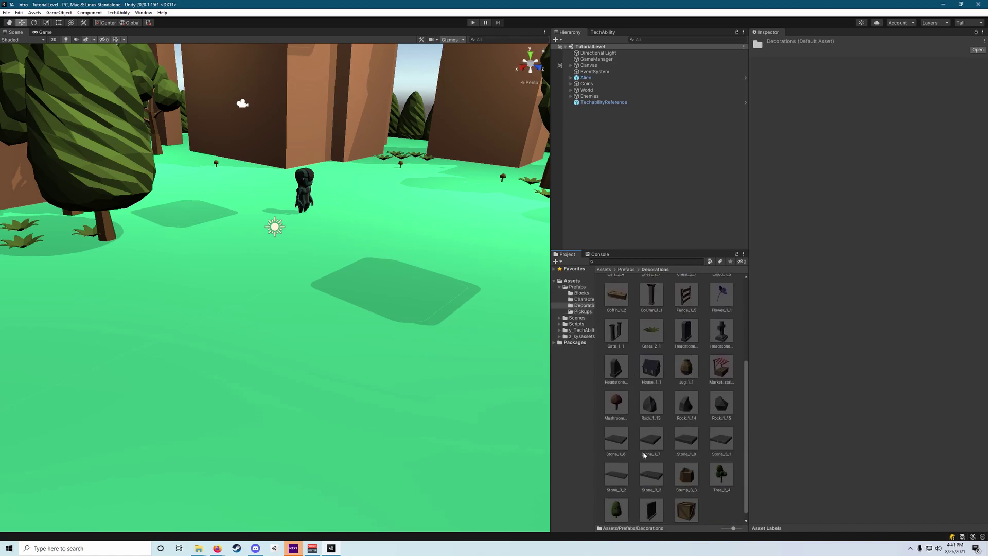
scroll(658, 398, "up", 4)
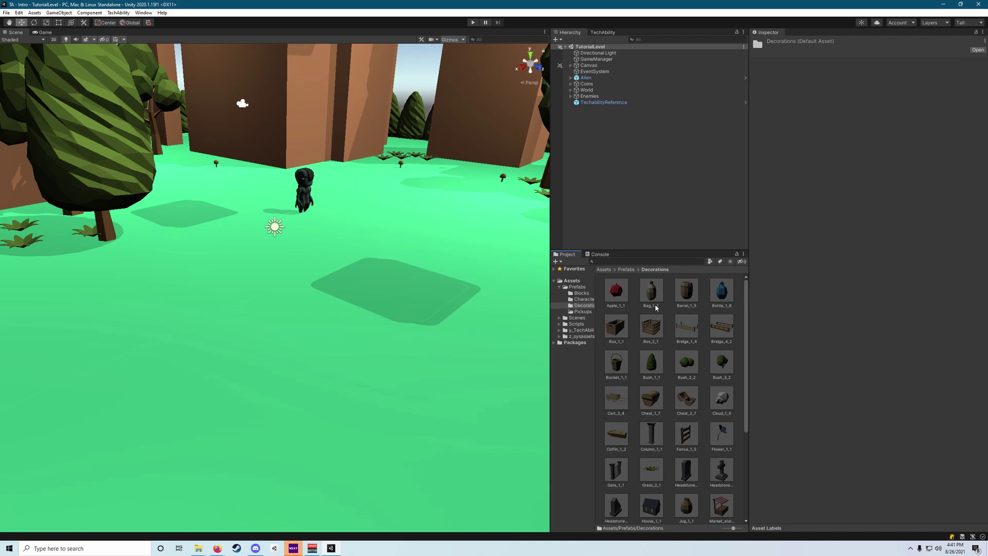
Step: Place a Bush_1_1 prefab on the open ground in front of the trees, at about X -4.42, Y 1.15, Z 12.22
right_click_drag(406, 329, 501, 340)
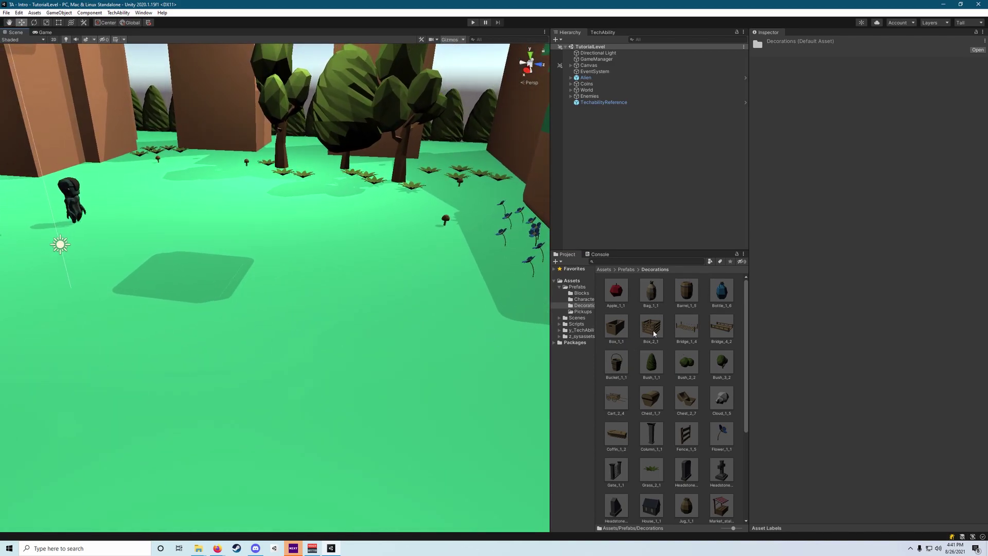
left_click_drag(657, 361, 341, 278)
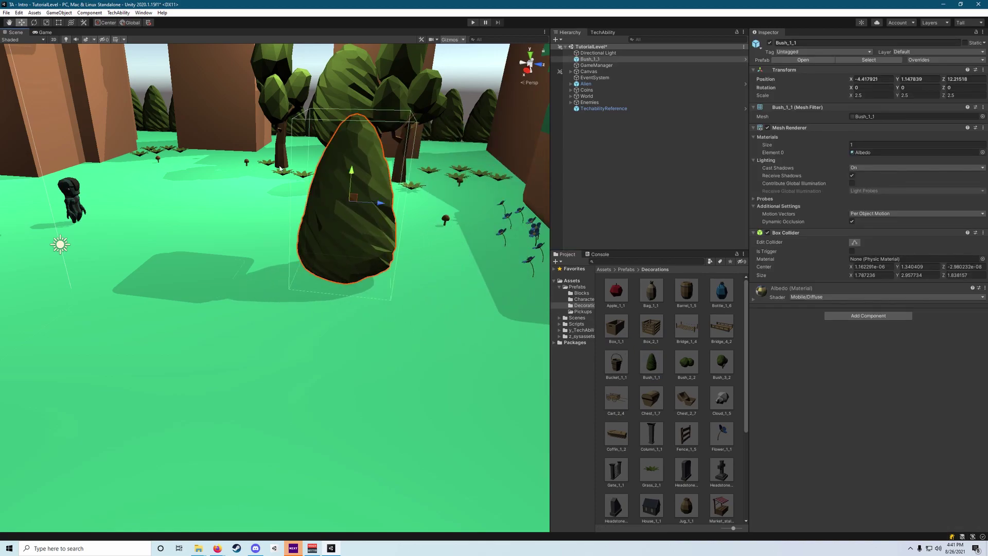
right_click_drag(383, 215, 385, 238)
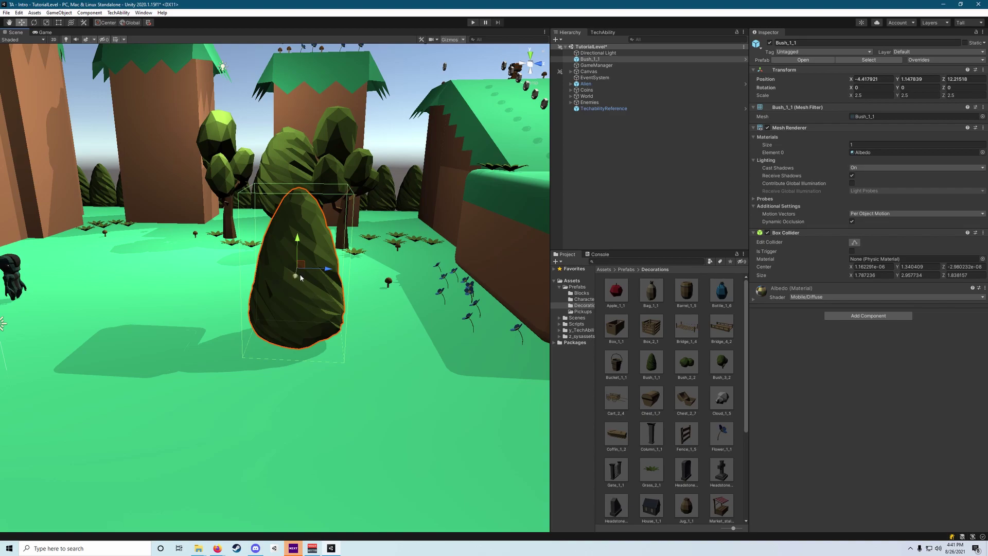
Step: Move the new bush along each axis to about X -5.39, Y 0.89, Z 12.35
key("alt")
left_click_drag(392, 245, 311, 343, "alt")
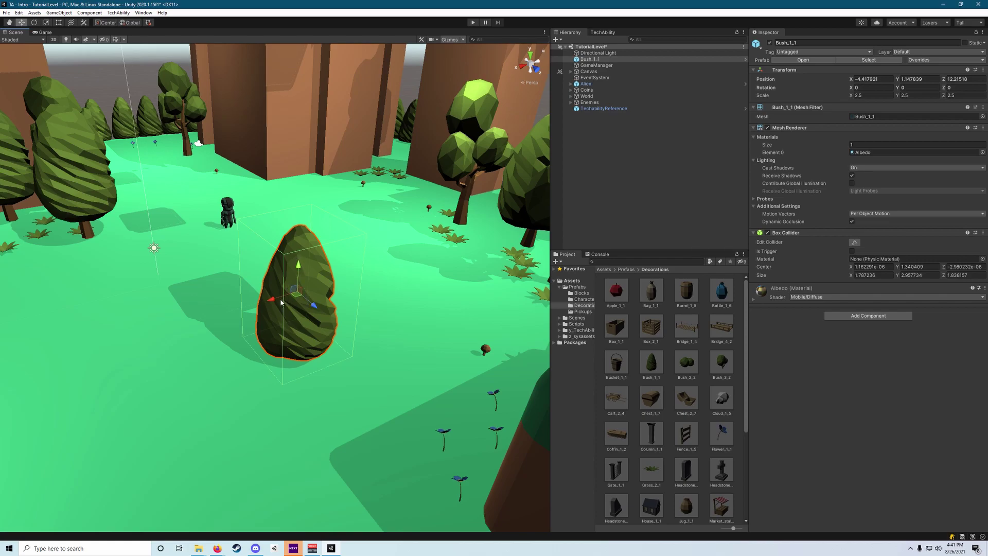
mouse_move(278, 302)
left_mouse_down()
mouse_move(183, 319)
mouse_move(306, 299)
mouse_move(224, 315)
mouse_move(296, 301)
left_mouse_up()
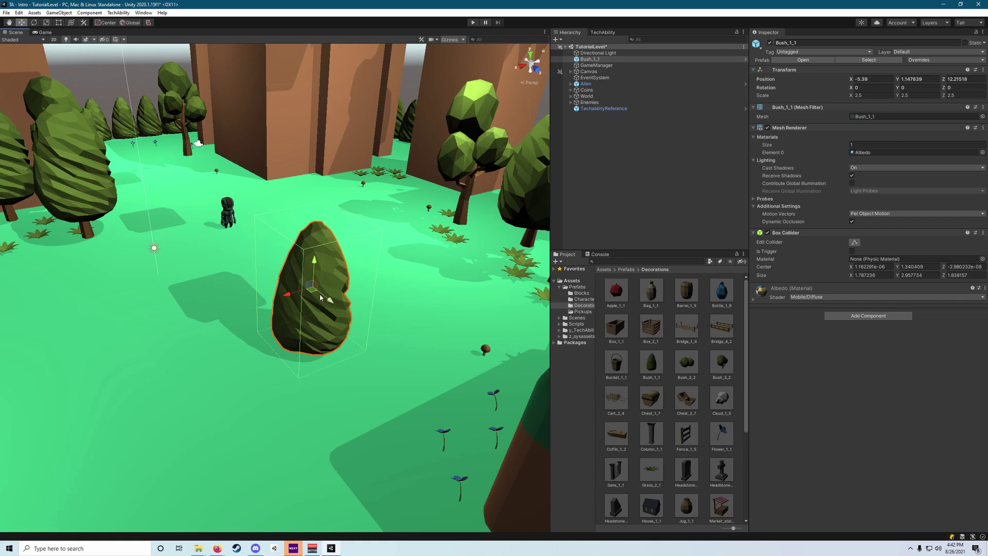
mouse_move(322, 295)
left_mouse_down()
mouse_move(361, 324)
mouse_move(292, 273)
mouse_move(316, 310)
left_mouse_up()
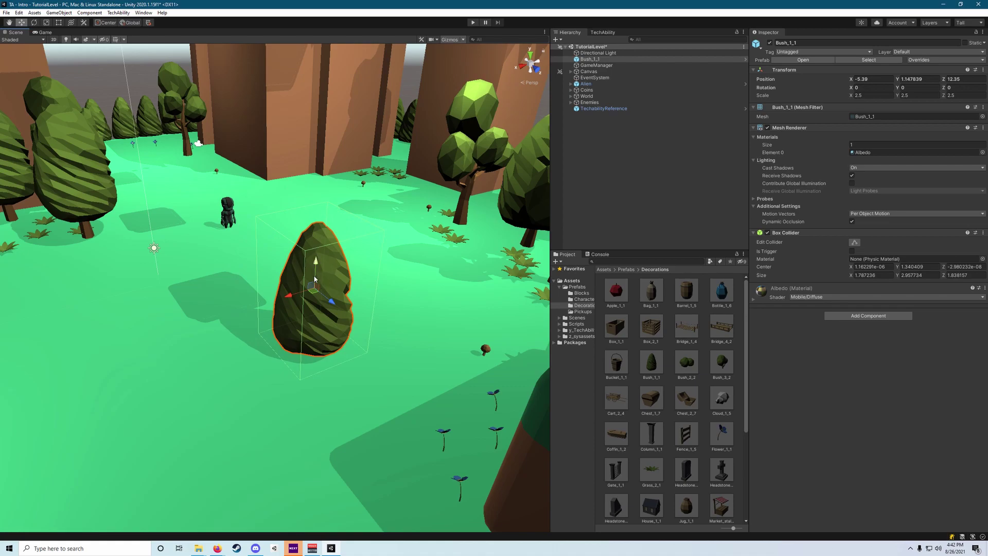
mouse_move(316, 275)
left_mouse_down()
mouse_move(316, 252)
mouse_move(325, 279)
left_mouse_up()
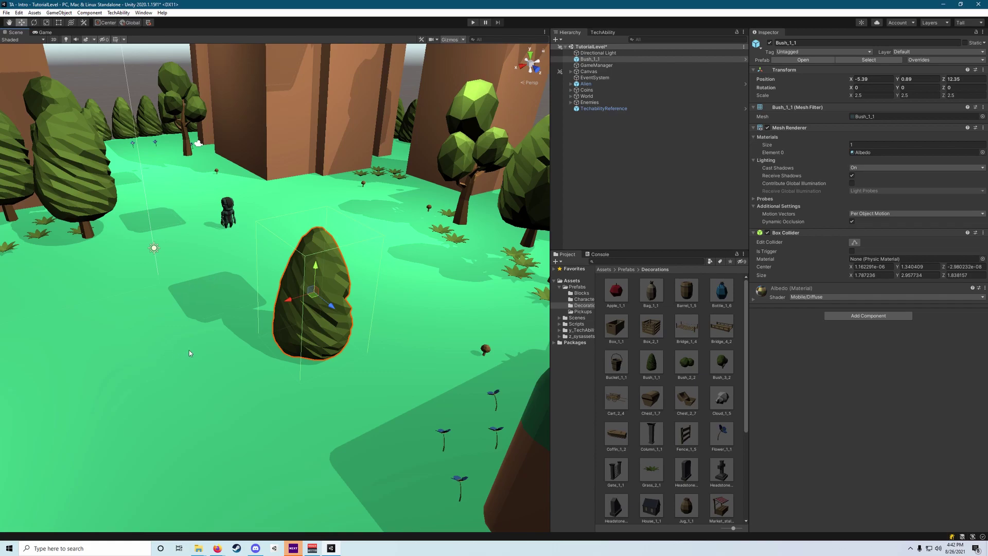
Step: Reselect Bush_1_1 in the scene and the Hierarchy, and collapse the World group, keeping the bush's name
left_click(197, 329)
left_click(311, 263)
left_click(587, 55)
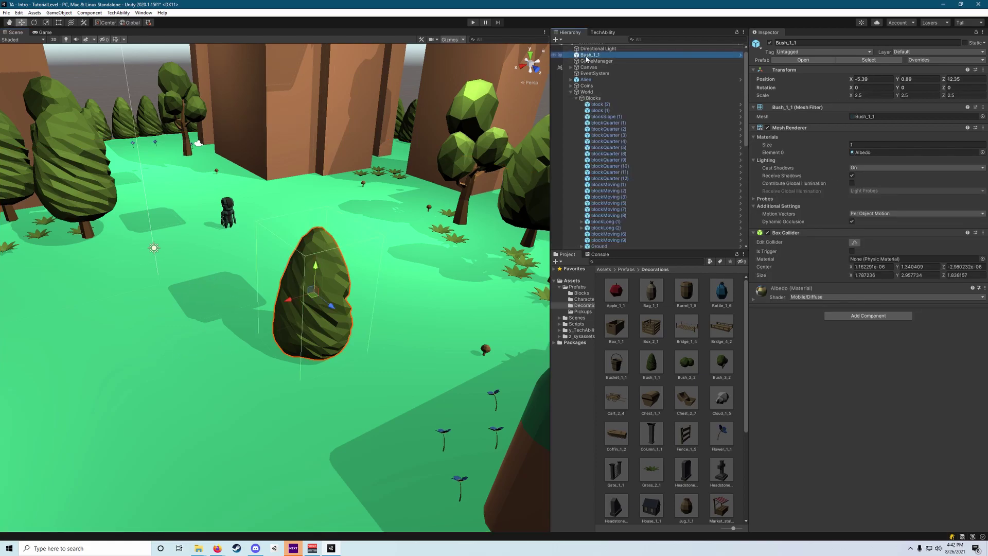
left_click(571, 92)
key("F2")
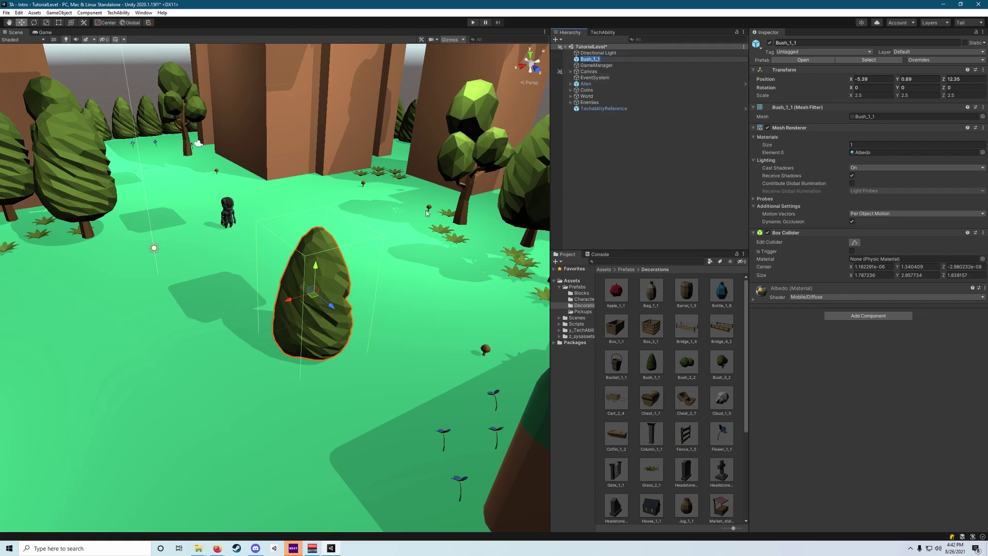
left_click(322, 260)
Step: Rotate Bush_1_1 to about -8.2 degrees around Y, and undo the trial rotations on the other axes
key("e")
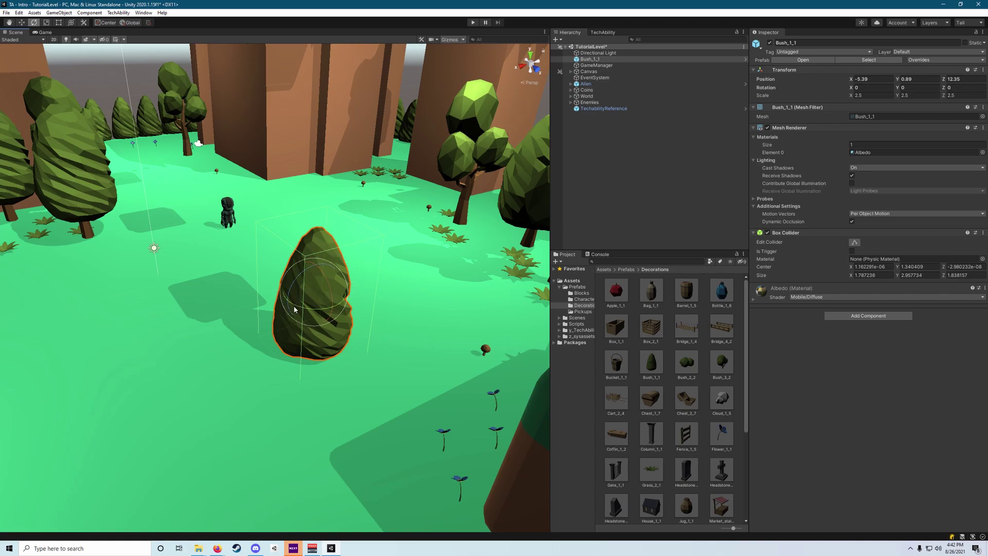
mouse_move(301, 313)
left_mouse_down()
mouse_move(245, 312)
mouse_move(336, 304)
mouse_move(310, 308)
left_mouse_up()
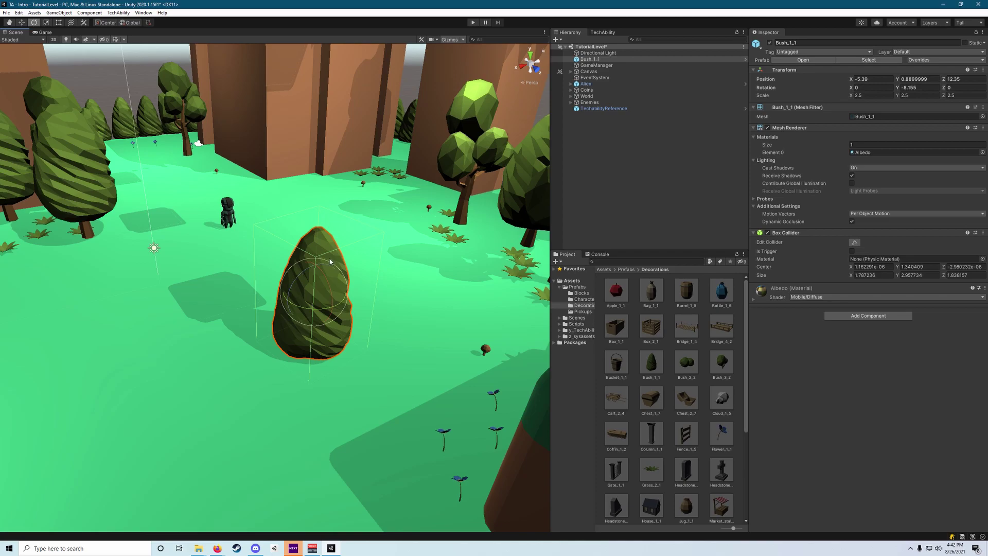
mouse_move(309, 277)
left_mouse_down()
mouse_move(265, 321)
mouse_move(275, 384)
mouse_move(337, 264)
mouse_move(423, 289)
mouse_move(296, 283)
mouse_move(305, 283)
left_mouse_up()
key("ctrl+z")
mouse_move(326, 288)
left_mouse_down()
mouse_move(351, 337)
mouse_move(366, 340)
mouse_move(335, 239)
mouse_move(338, 263)
mouse_move(319, 293)
left_mouse_up()
key("ctrl+z")
Step: Scale Bush_1_1 to about X 2.23, Y 2.57, Z 2.57, and lower it to about Y 0.79
key("r")
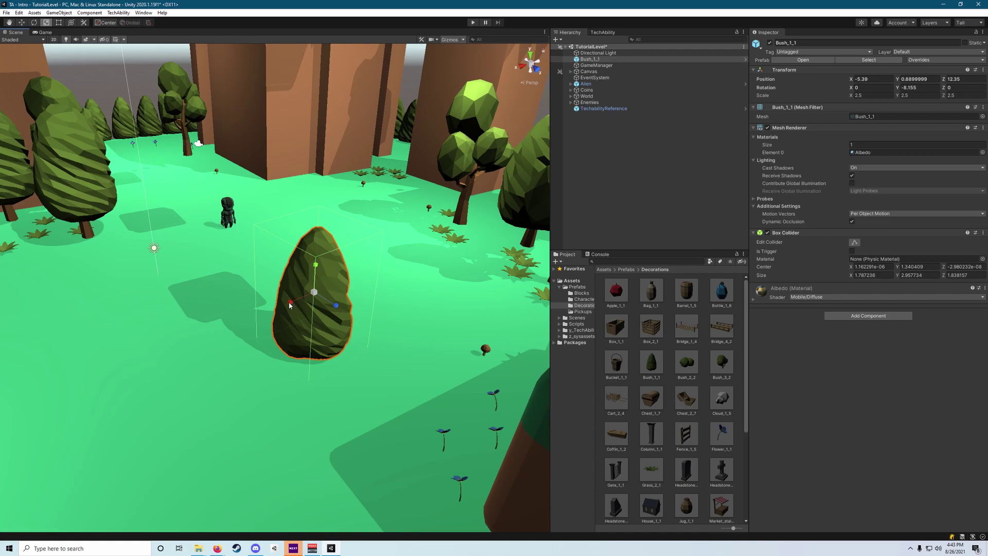
left_click_drag(291, 304, 329, 316)
mouse_move(316, 264)
left_mouse_down()
mouse_move(317, 288)
mouse_move(314, 262)
mouse_move(315, 278)
left_mouse_up()
key("w")
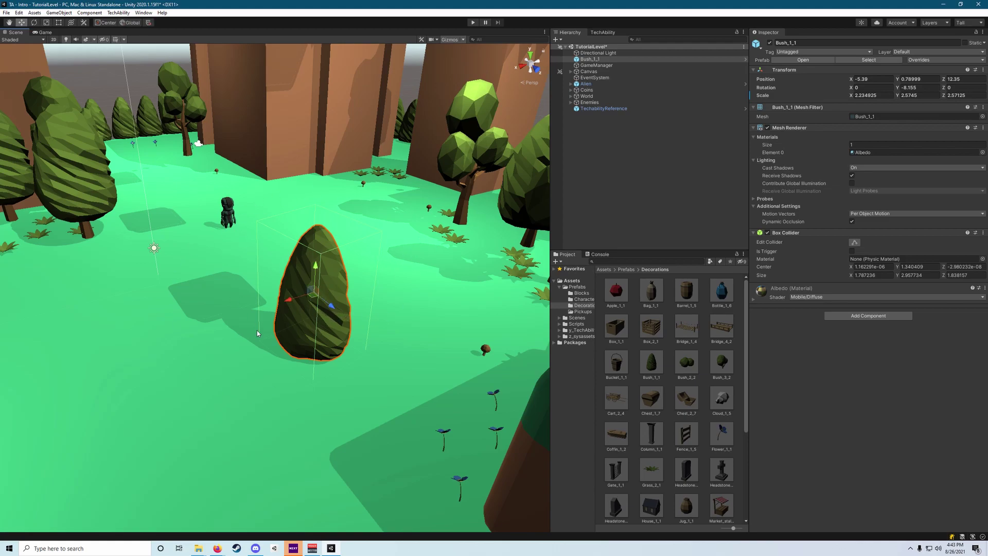
Step: Move Bush_1_1 along its X axis towards the trees, to about X -15.8
mouse_move(383, 294)
right_mouse_down()
mouse_move(363, 308)
mouse_move(375, 304)
right_mouse_up()
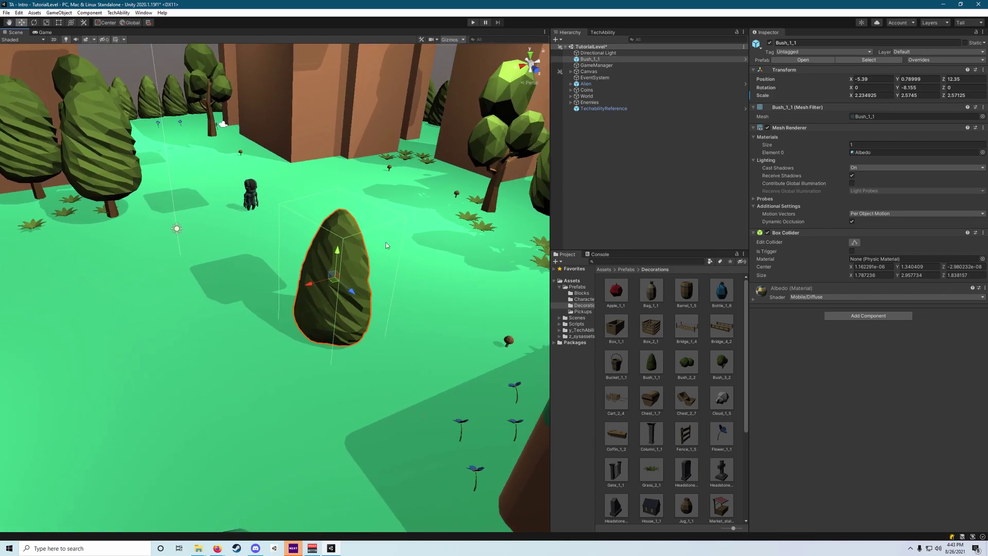
left_click(315, 286)
left_click(316, 286)
left_click_drag(309, 284, 490, 212)
Step: Rotate Bush_1_1 to about -77.4 degrees around Y and stretch its Y scale to about 3.81
key("e")
key("r")
key("w")
Step: Move Bush_1_1 away from the trees and raise it, to about X -7.89, Y 4.52, Z 16.25
right_click_drag(401, 248, 438, 236)
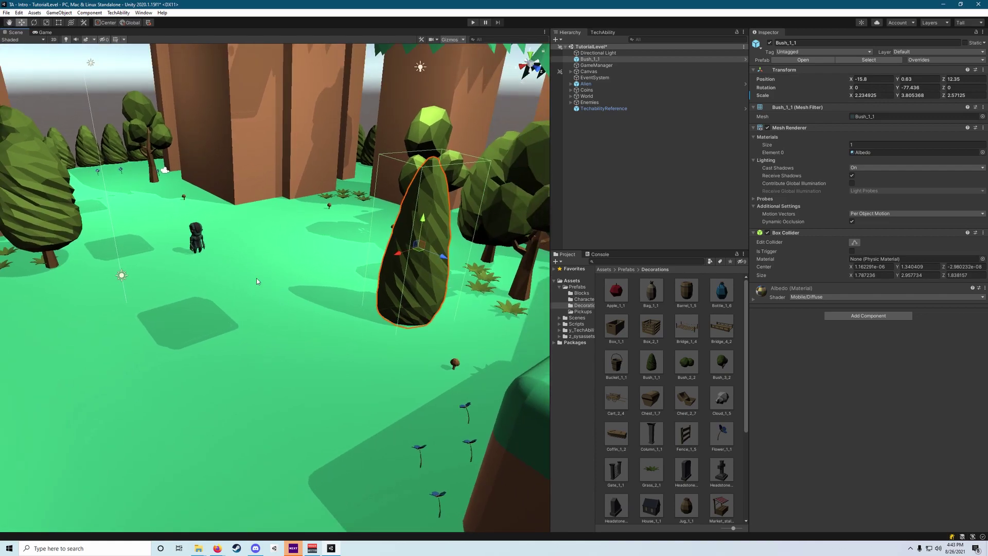
right_click_drag(317, 267, 349, 263)
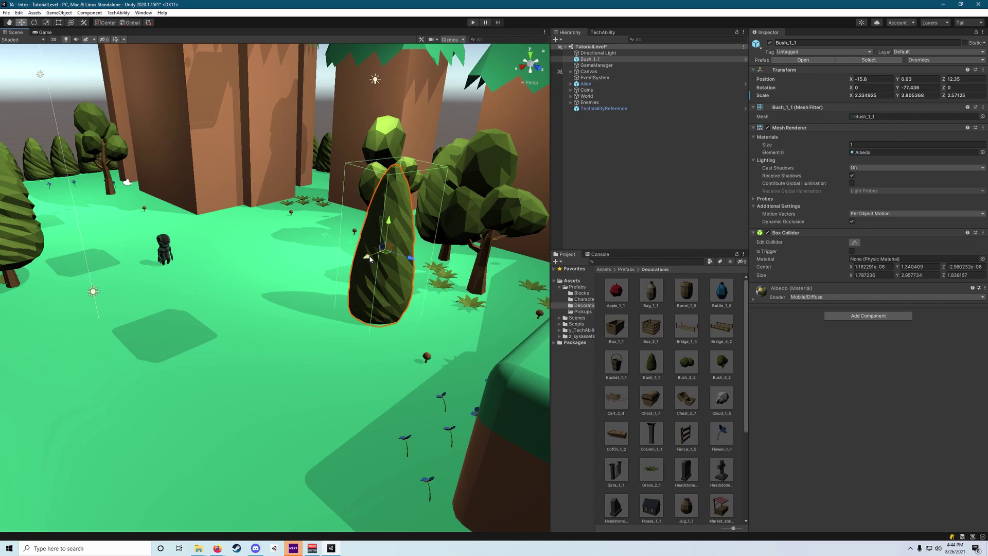
left_click_drag(370, 259, 281, 294)
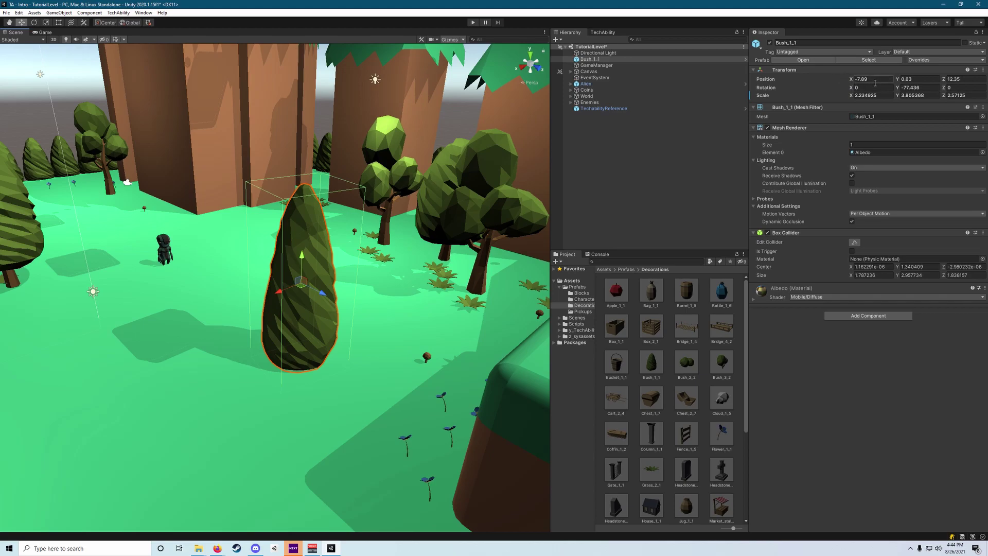
left_click_drag(301, 268, 390, 250)
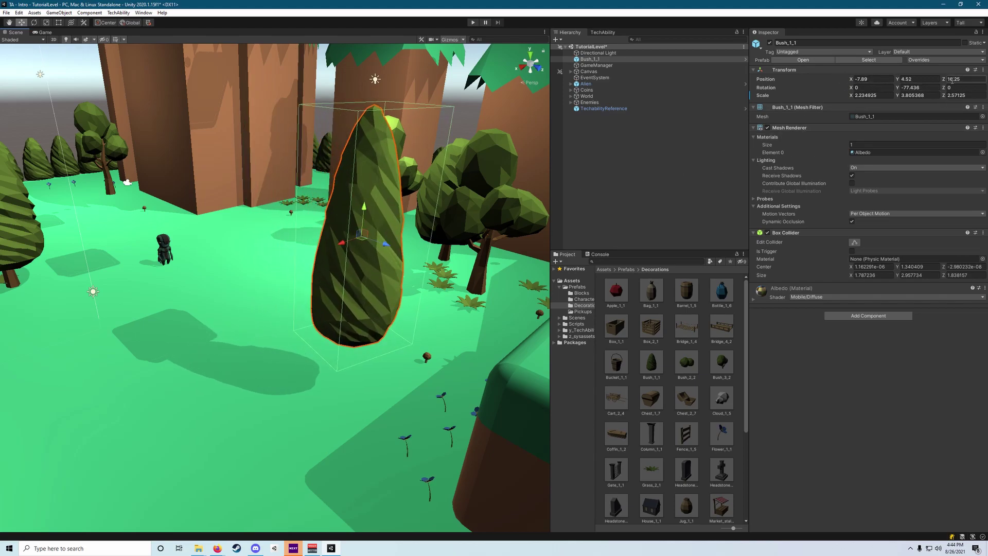
Step: Set the bush's X position to -10 and lower its Y position to about 1.07
left_click(869, 81)
key("BackSpace")
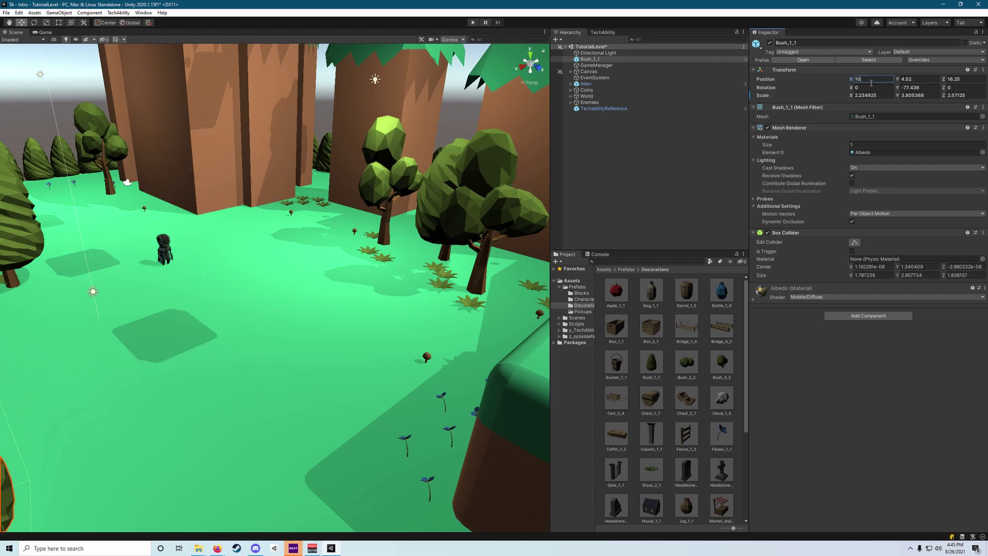
type("-10")
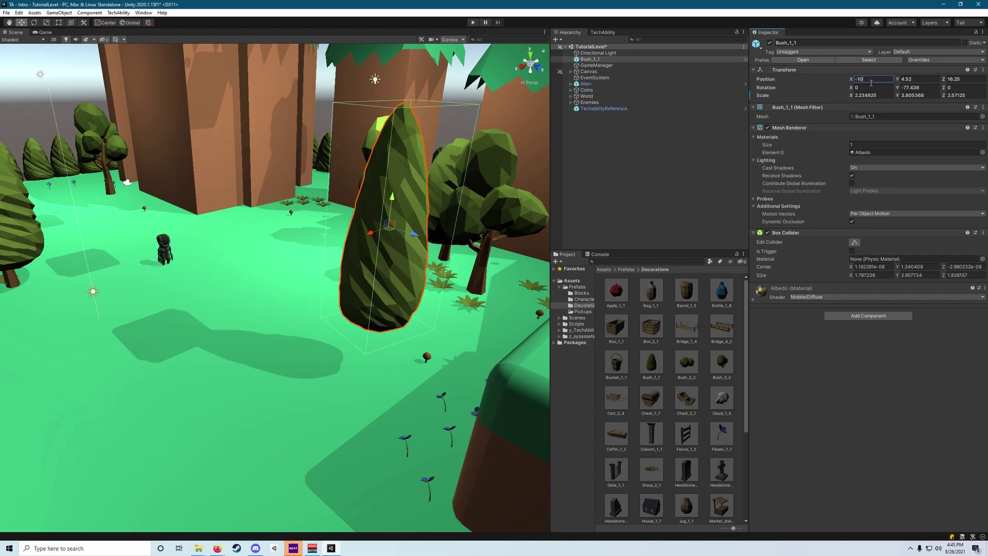
left_click(902, 80)
left_click_drag(900, 83, 874, 94)
left_click_drag(385, 270, 385, 264)
Step: Set the bush's X rotation to -0.39
left_click(873, 88)
type("3.24")
key("BackSpace")
key("BackSpace")
key("BackSpace")
key("BackSpace")
type("-0.39")
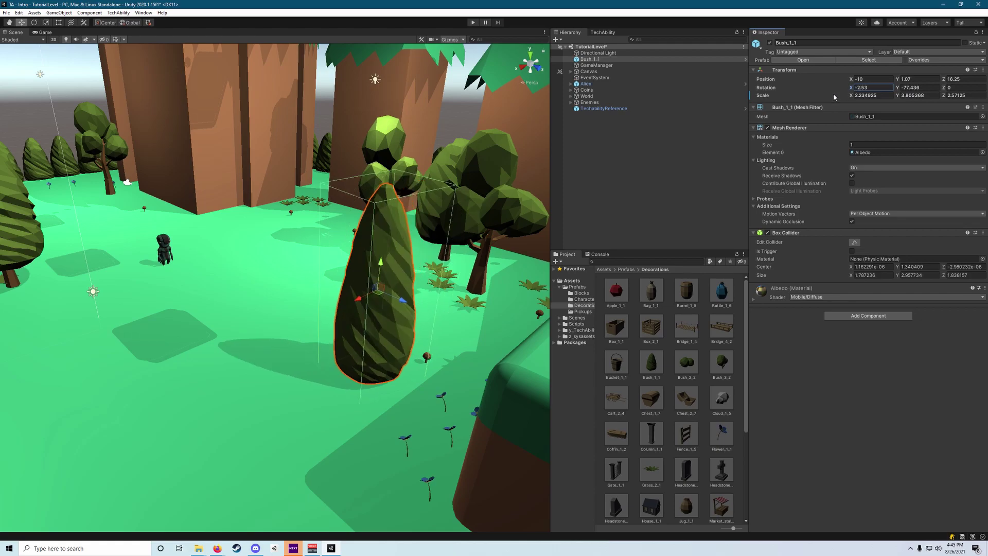
Step: Reduce the bush's Y scale to 3.49 and move it to about X -12.66, Y 0.86, Z 11.12
mouse_move(900, 100)
left_mouse_down()
mouse_move(918, 99)
mouse_move(897, 100)
left_mouse_up()
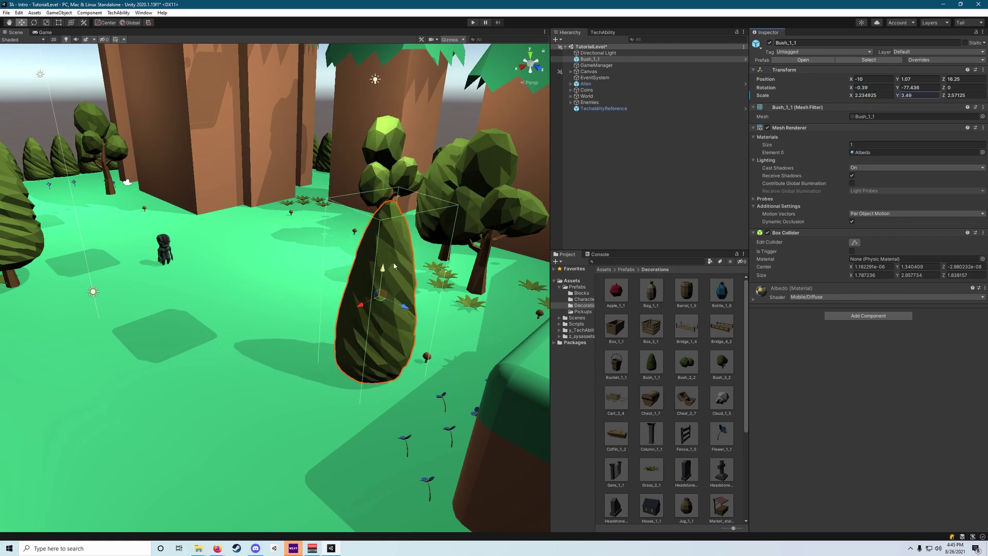
left_click_drag(380, 297, 341, 260)
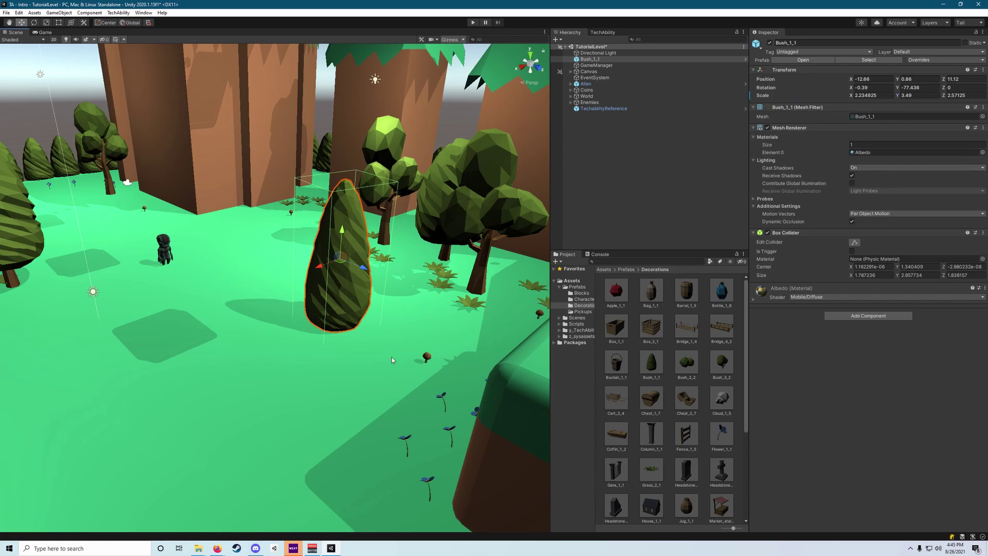
Step: Collapse the bush's Mesh Filter and Mesh Renderer components, and switch its Box Collider off and back on
left_click(753, 107)
left_click(754, 115)
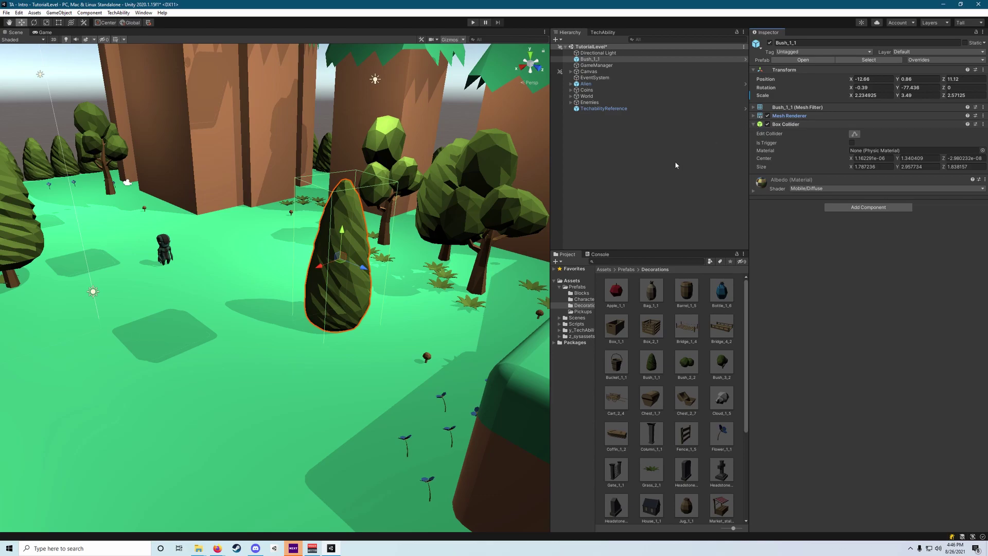
left_click(767, 124)
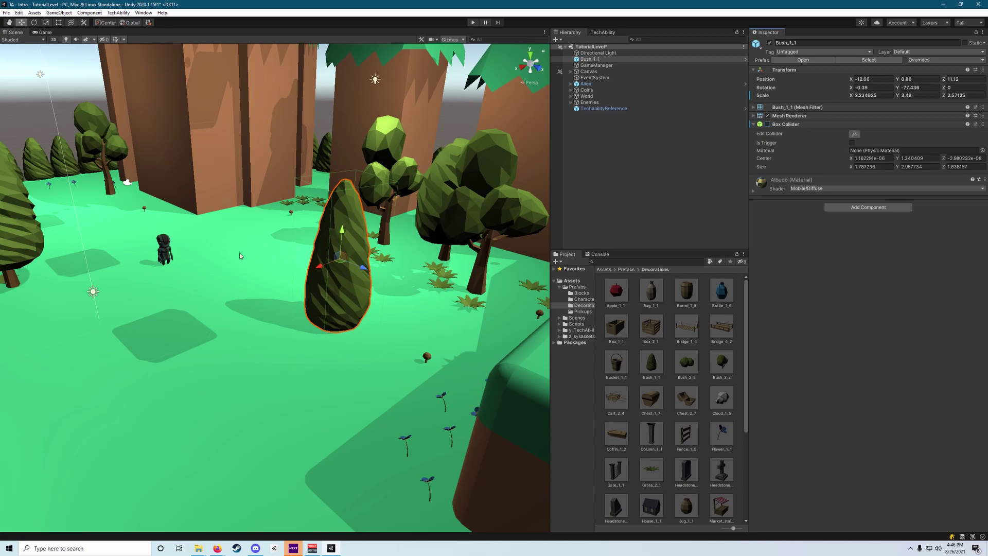
left_click(767, 125)
Step: Search the components that can be added to the bush for "collider", examine the collider types, and clear the search
left_click(861, 208)
type("collider")
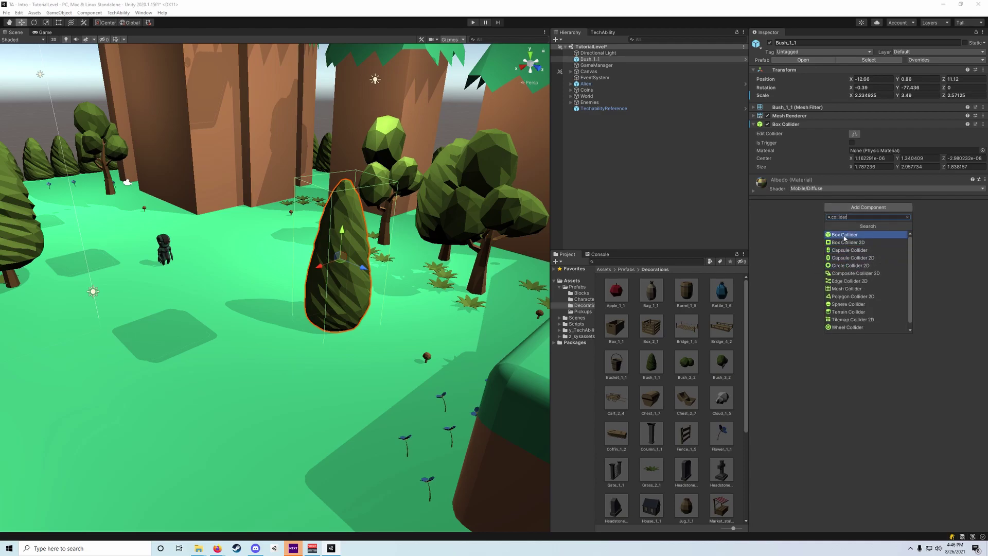
scroll(867, 317, "down", 1)
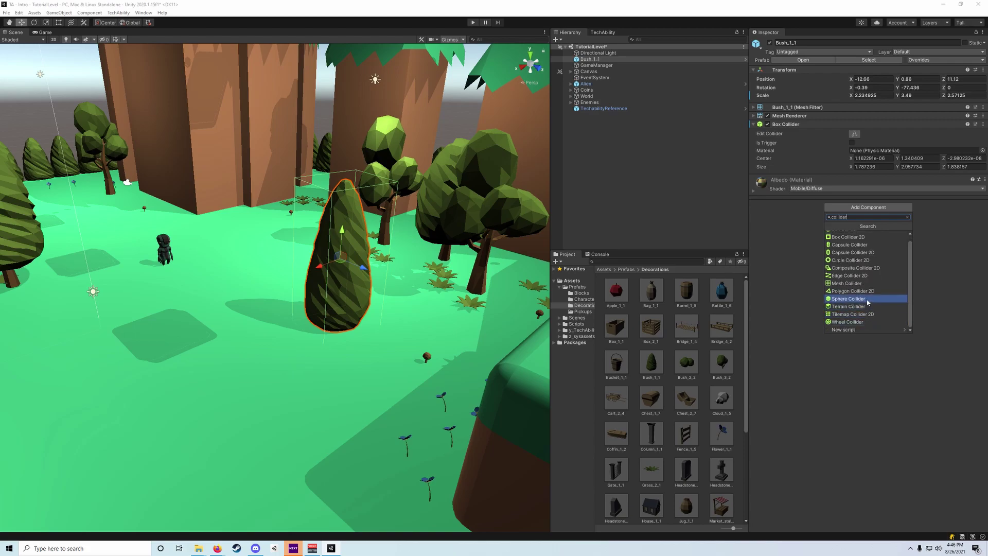
scroll(868, 303, "up", 1)
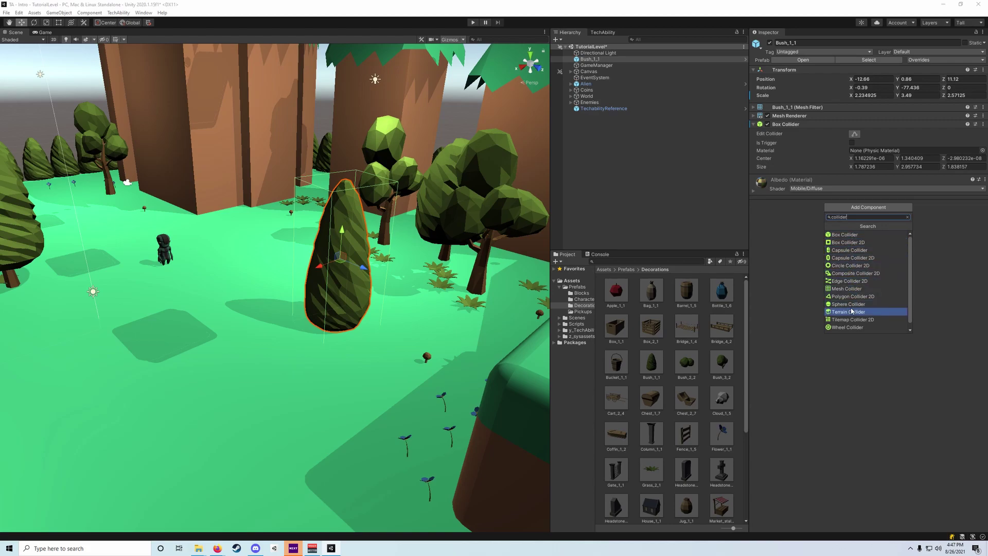
scroll(852, 317, "down", 1)
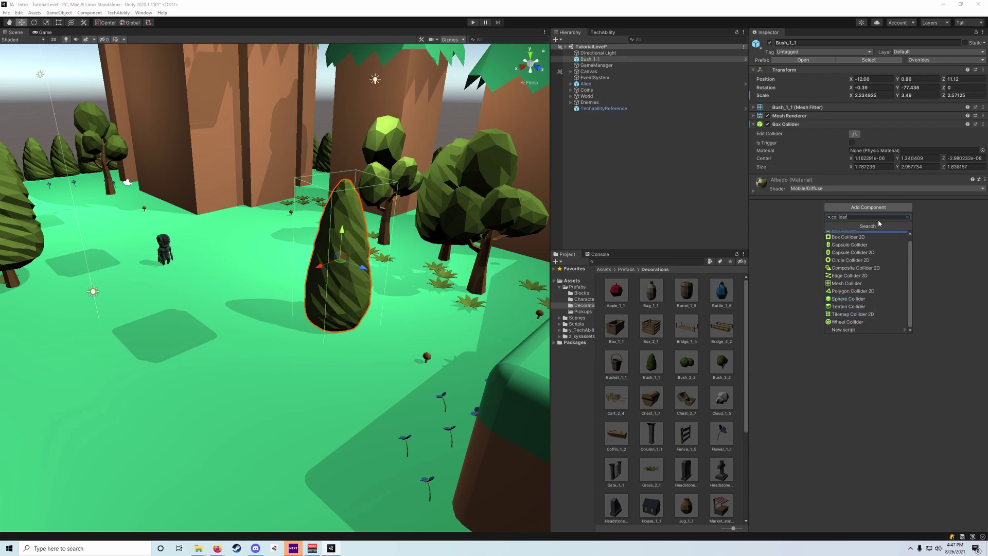
left_click(908, 217)
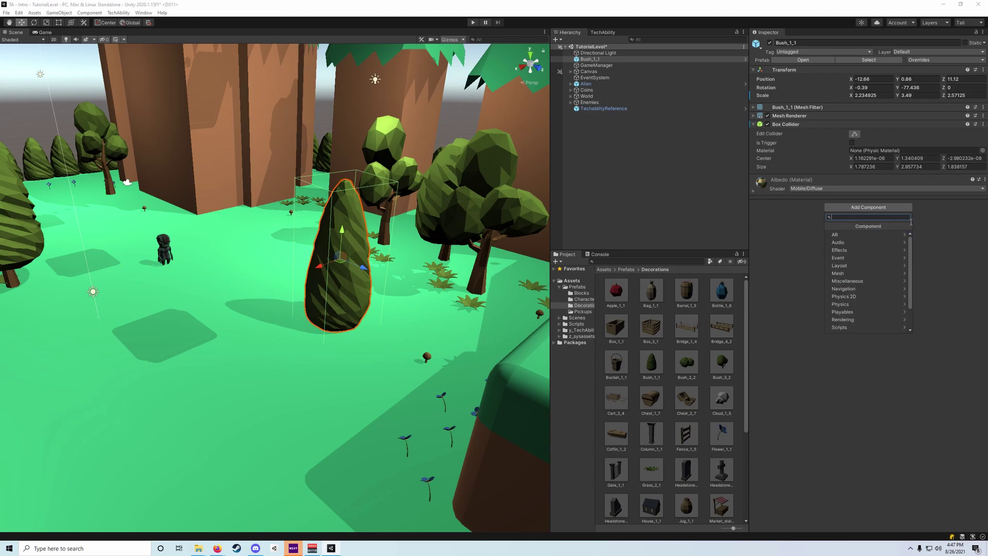
Step: Close the list of addable components and show the Console
left_click(951, 226)
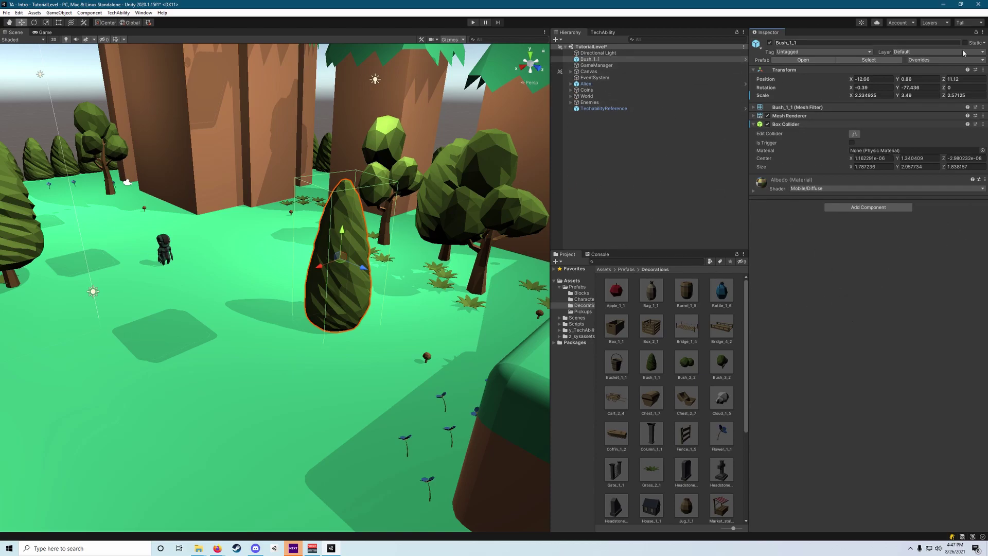
left_click(609, 256)
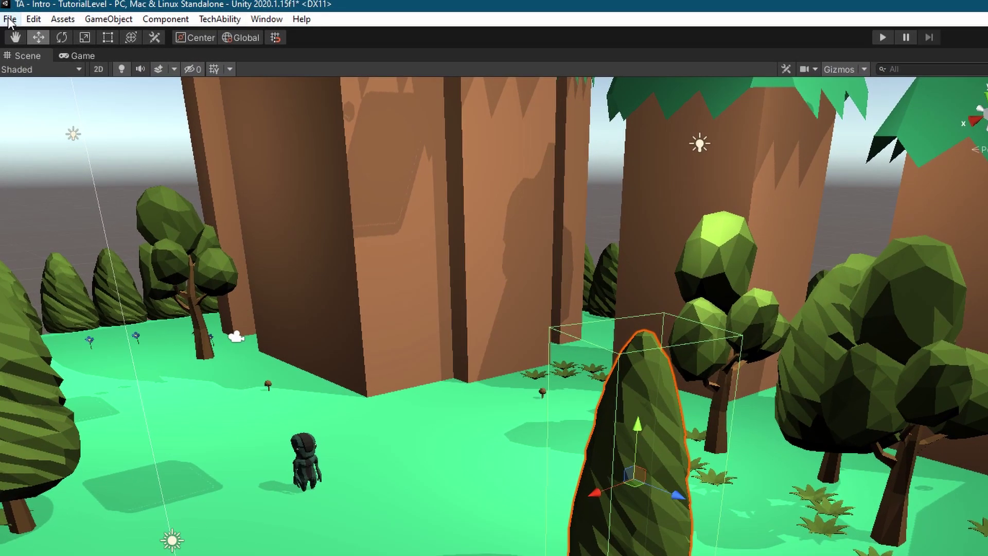
Step: Set the External Script Editor preference to Visual Studio Community 2019 [16.9.4] under External Tools, and close the preferences
left_click(28, 16)
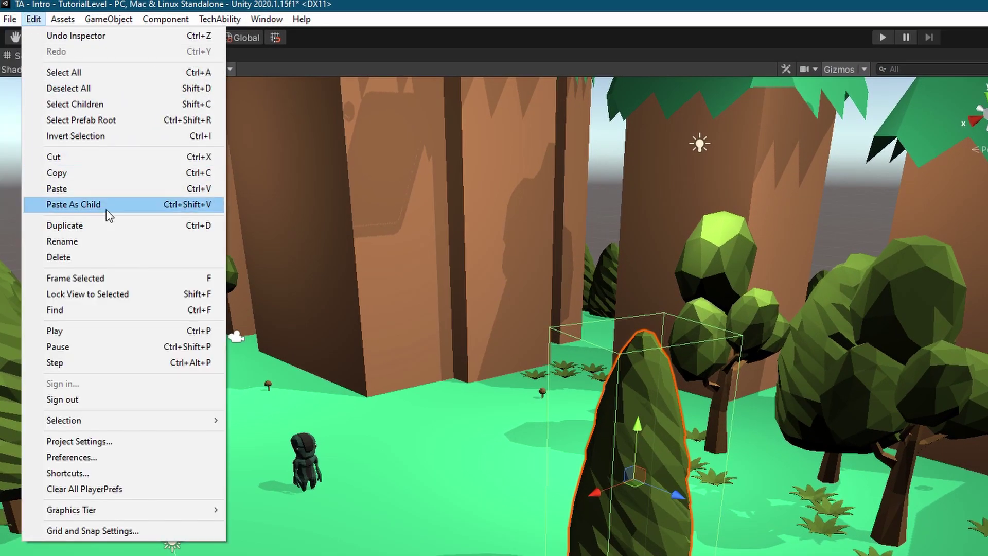
left_click(112, 459)
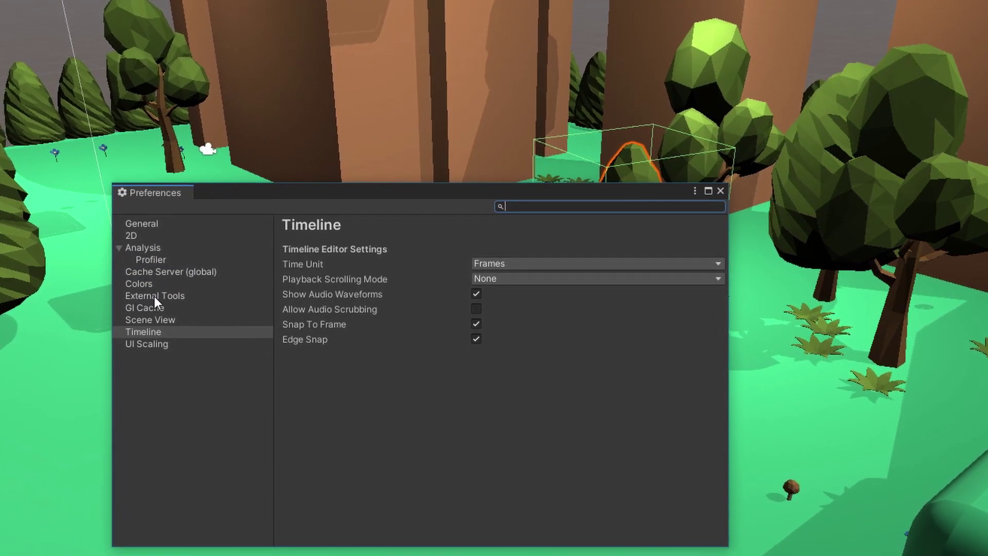
left_click(157, 361)
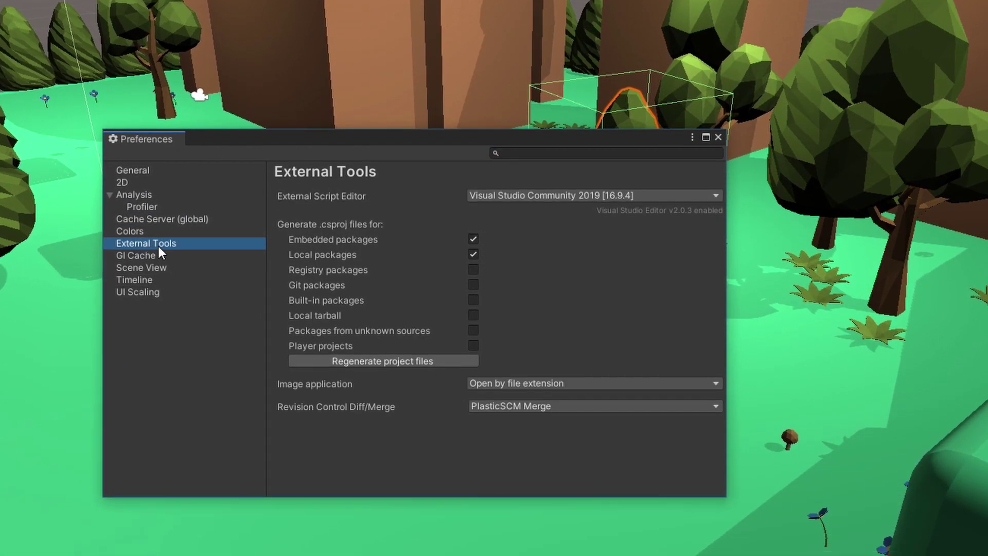
left_click(590, 195)
key("Escape")
left_click(571, 194)
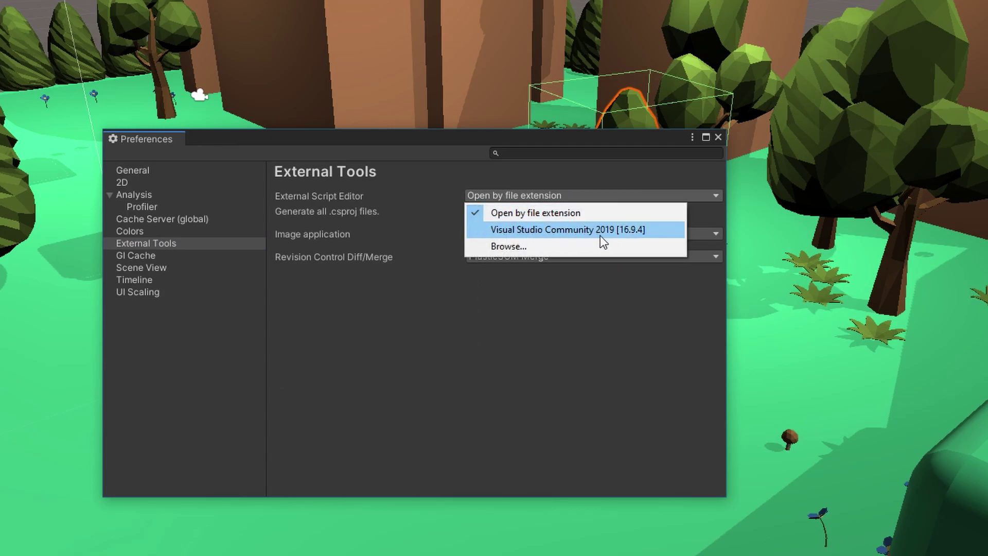
left_click(518, 229)
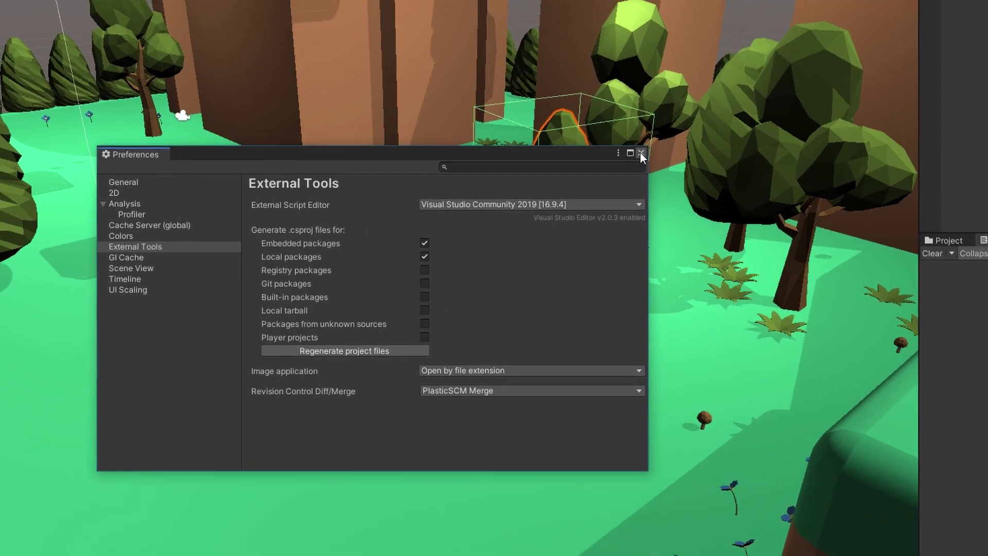
left_click(718, 137)
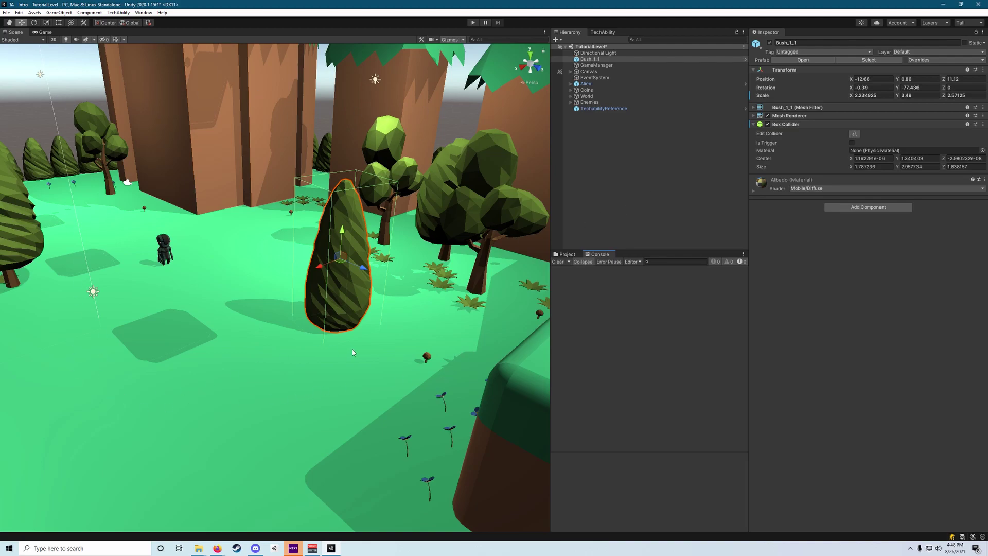
Step: Select the Coins and World objects in turn, expand World, and collapse its Blocks and Trees groups
right_click_drag(398, 157, 462, 129)
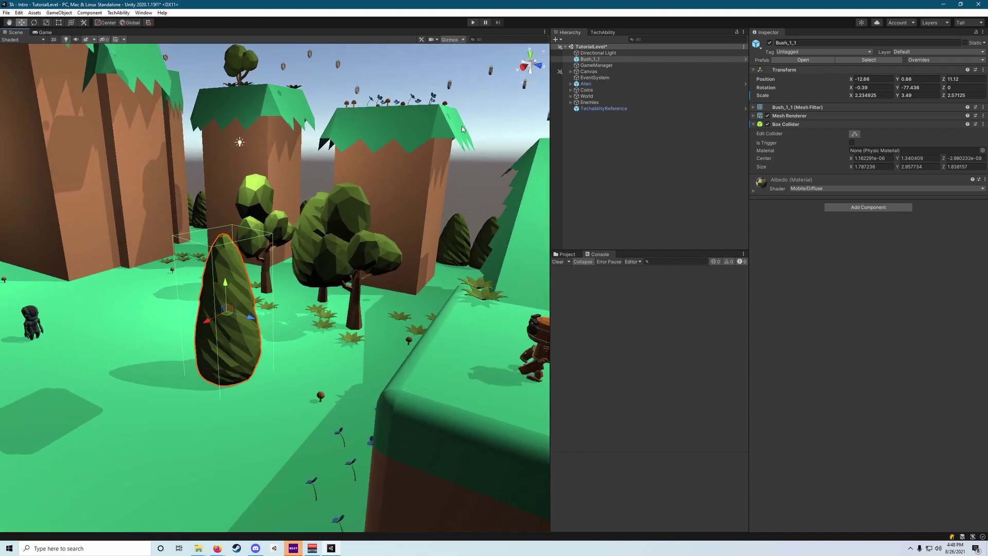
left_click(596, 78)
left_click(587, 90)
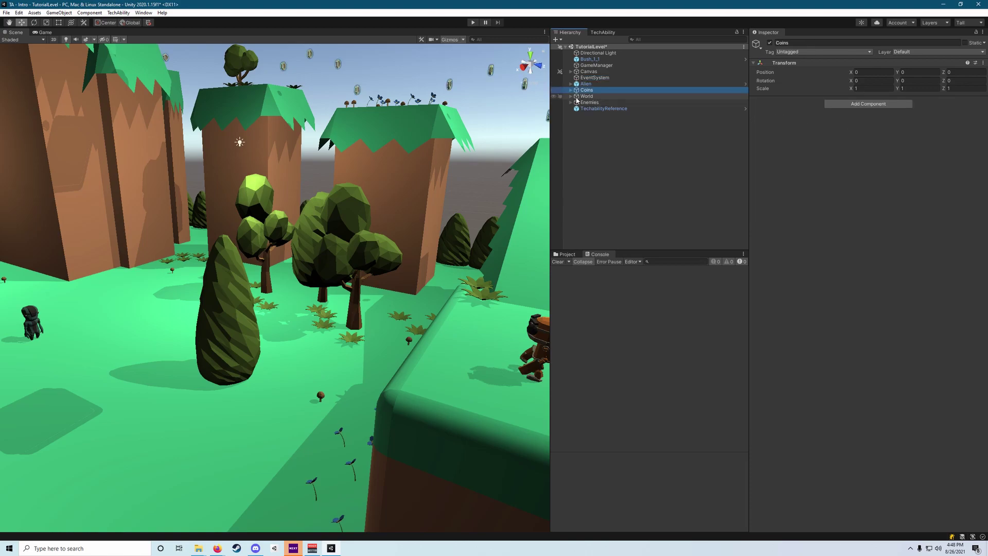
left_click(584, 96)
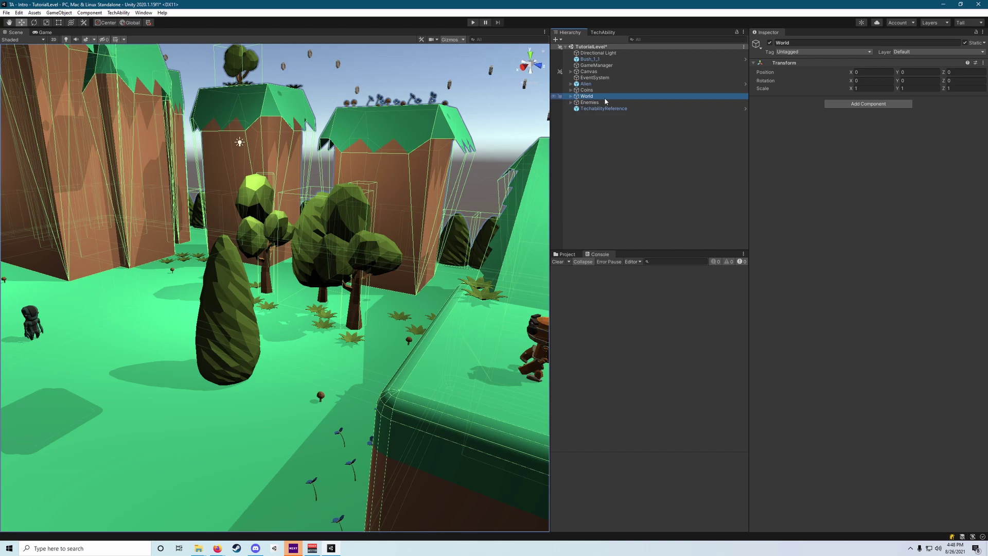
left_click(570, 96)
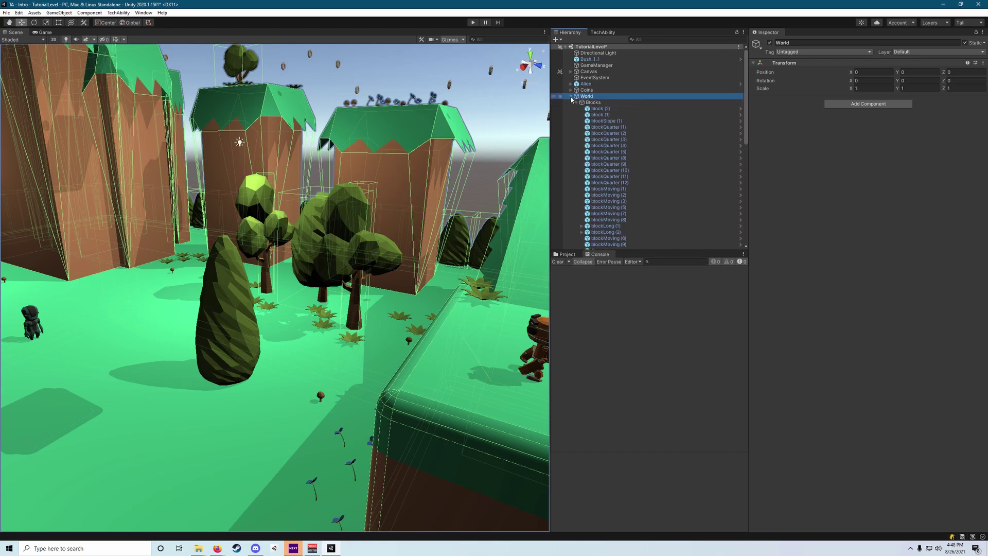
left_click(576, 102)
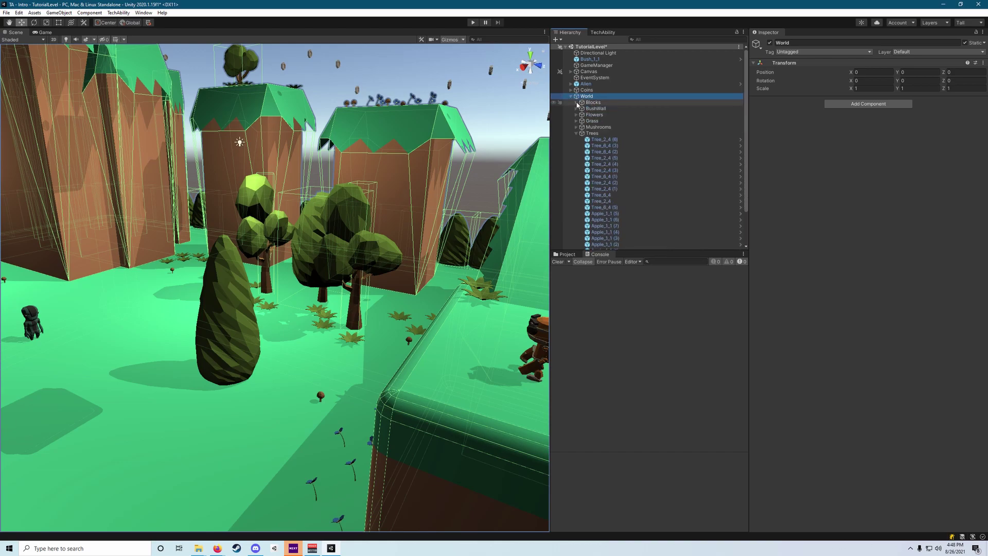
left_click(576, 134)
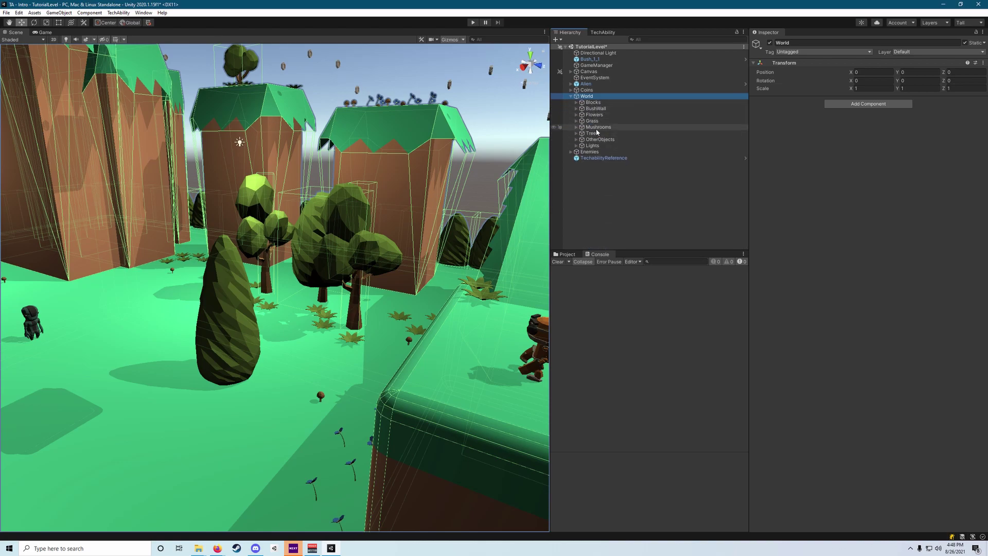
Step: Select the Trees group in World, examine the objects it contains, and collapse it again
left_click(590, 133)
left_click(576, 133)
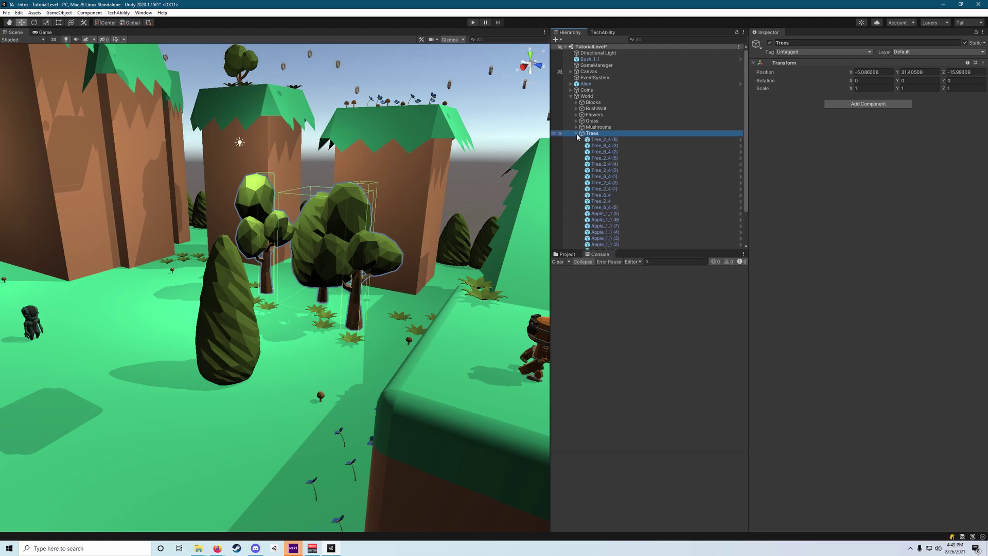
scroll(582, 137, "down", 3)
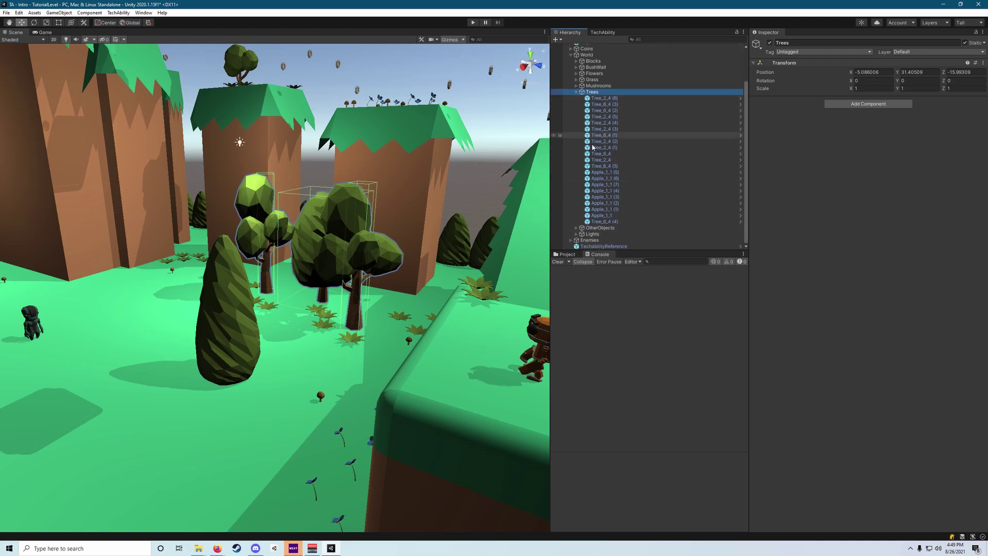
left_click(576, 93)
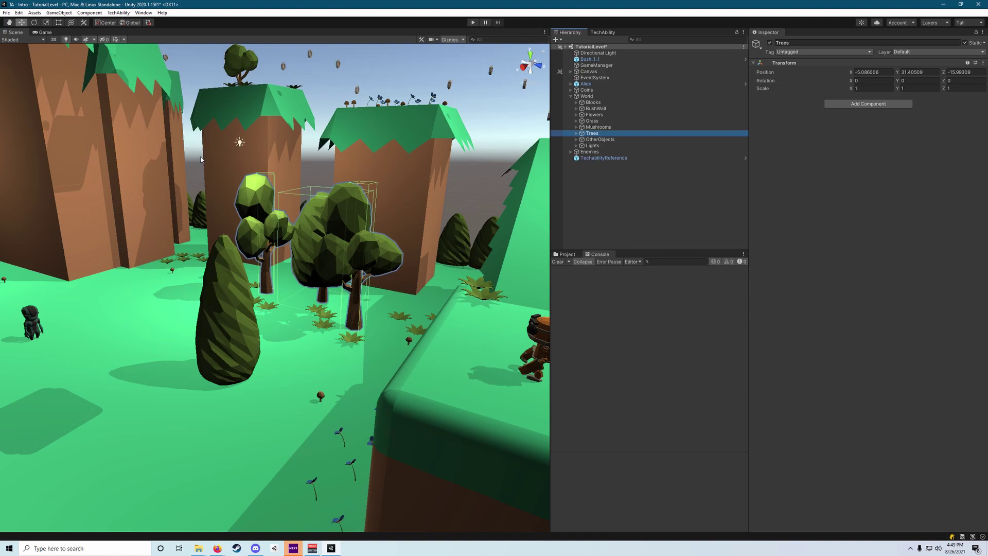
Step: Select the bush in the scene and switch through the Move, Rotate and Scale tools
left_click(22, 26)
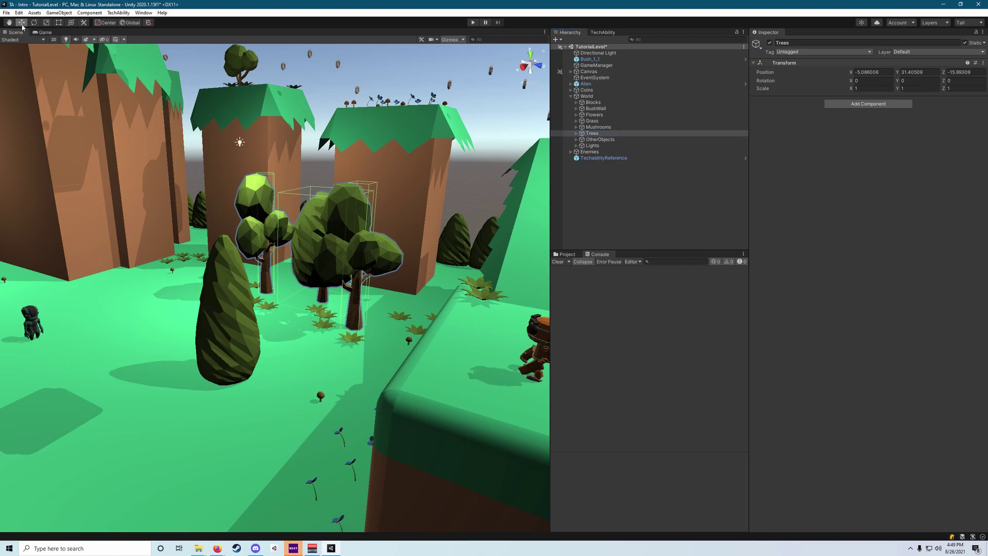
left_click(237, 316)
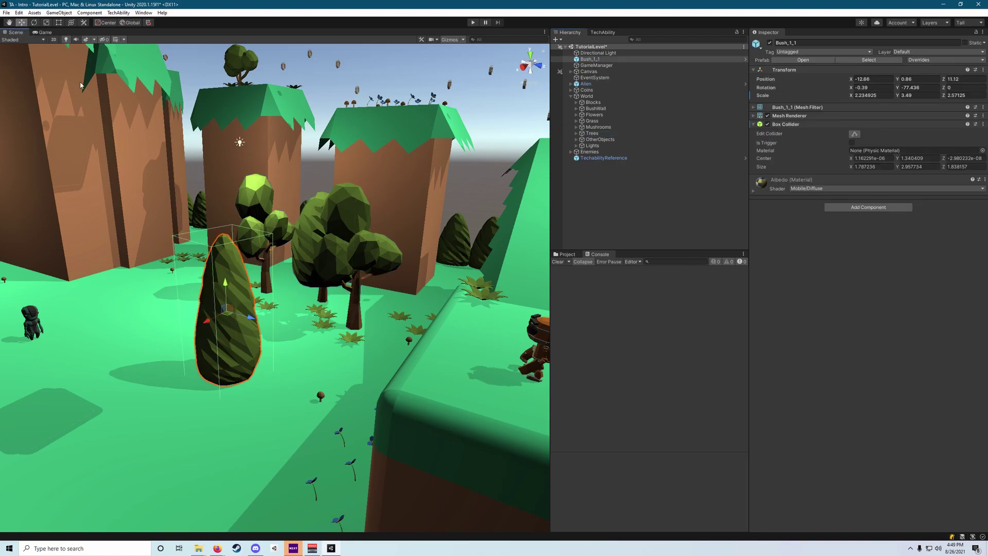
left_click(34, 23)
left_click(46, 23)
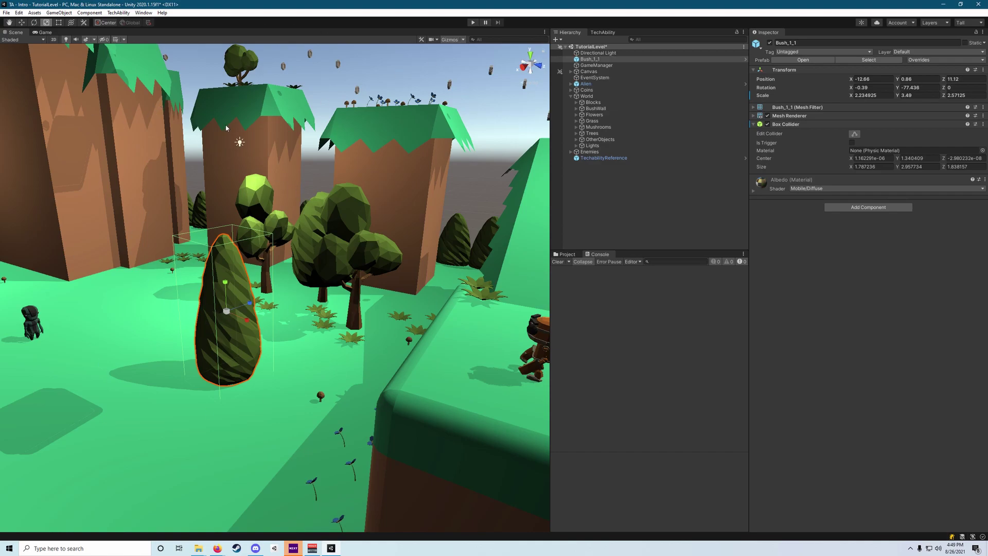
key("f")
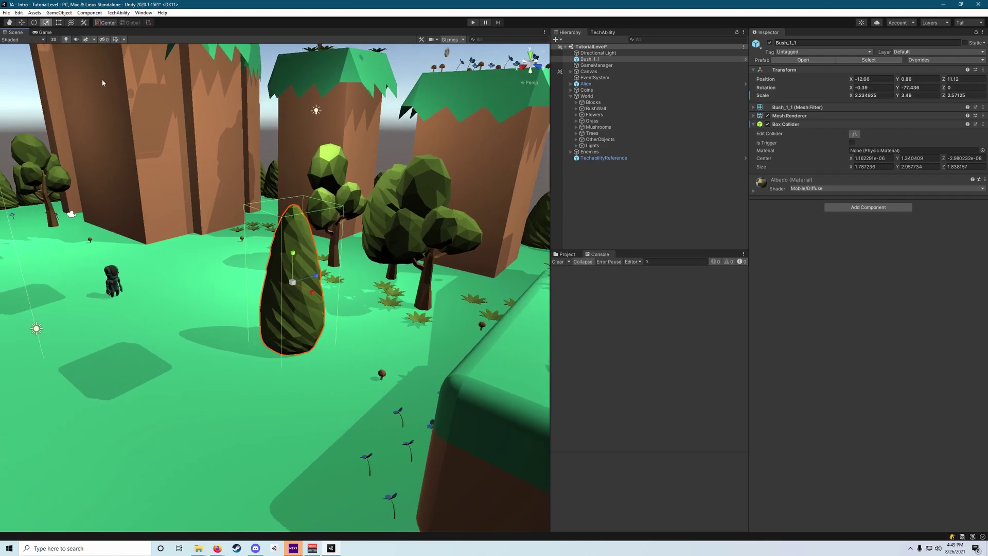
Step: Show the Game view, collapse World, and select the Main Camera inside the Alien object to examine its components
left_click(44, 33)
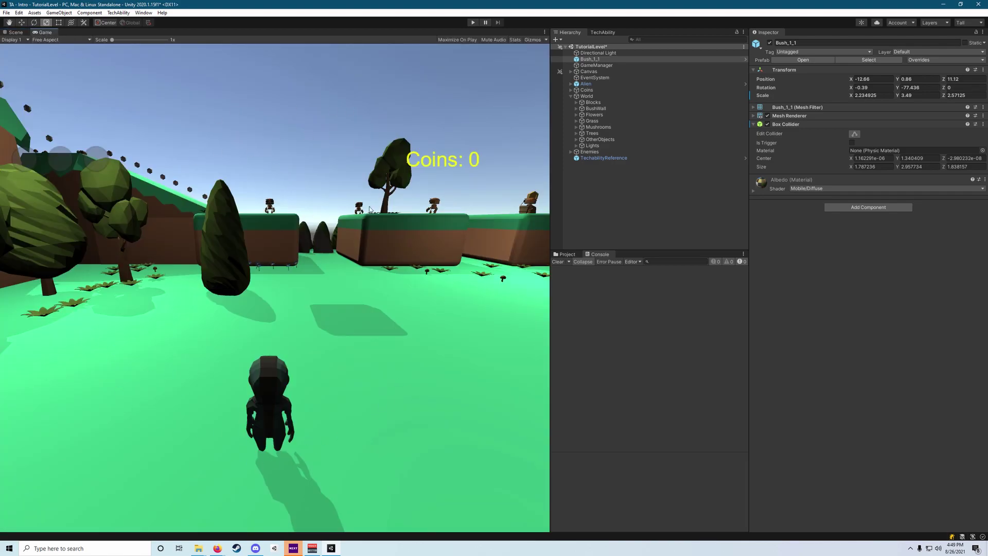
left_click(571, 96)
left_click(585, 84)
left_click(571, 84)
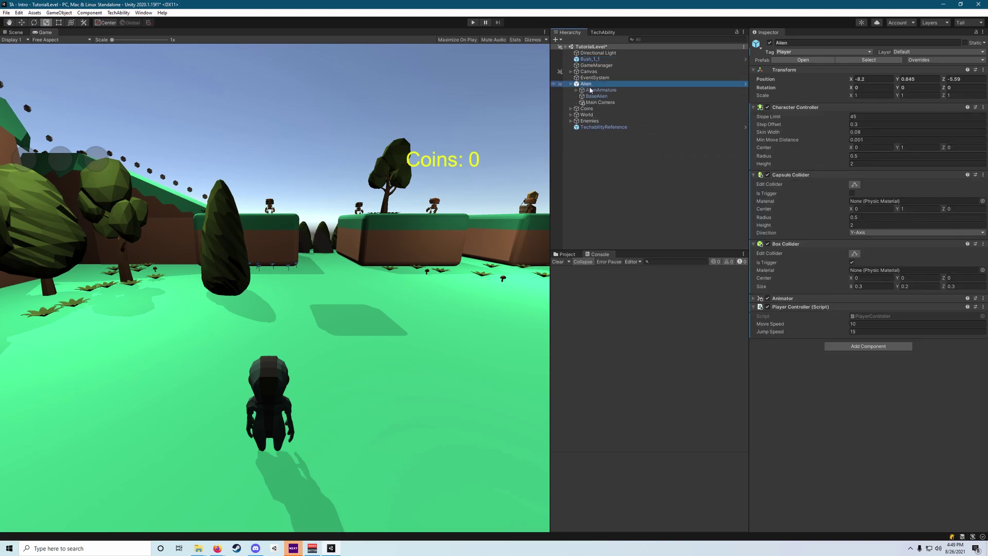
left_click(602, 103)
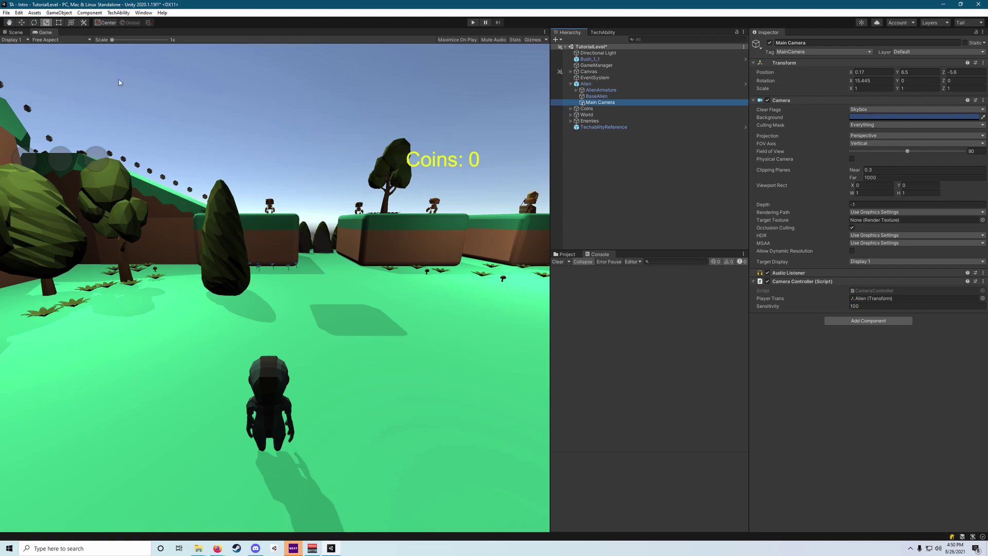
Step: Compare the Scene view with the Main Camera's Game view by alternating between them, ending on the Scene view
left_click(17, 32)
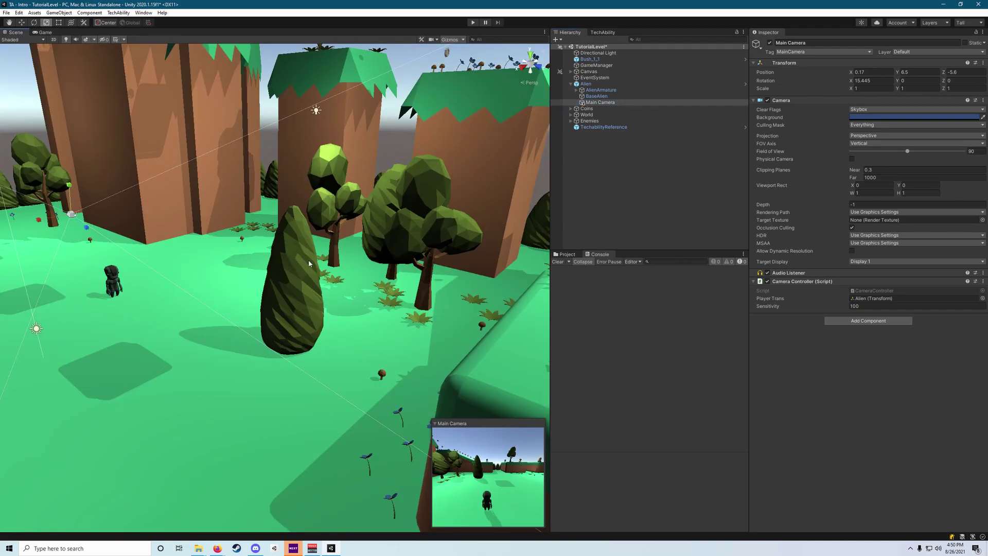
left_click(42, 33)
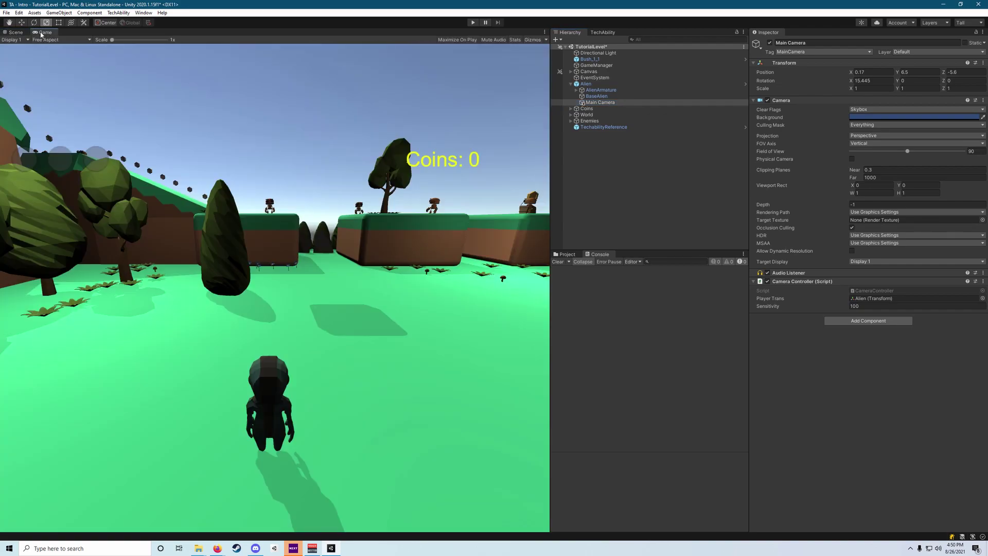
left_click(5, 32)
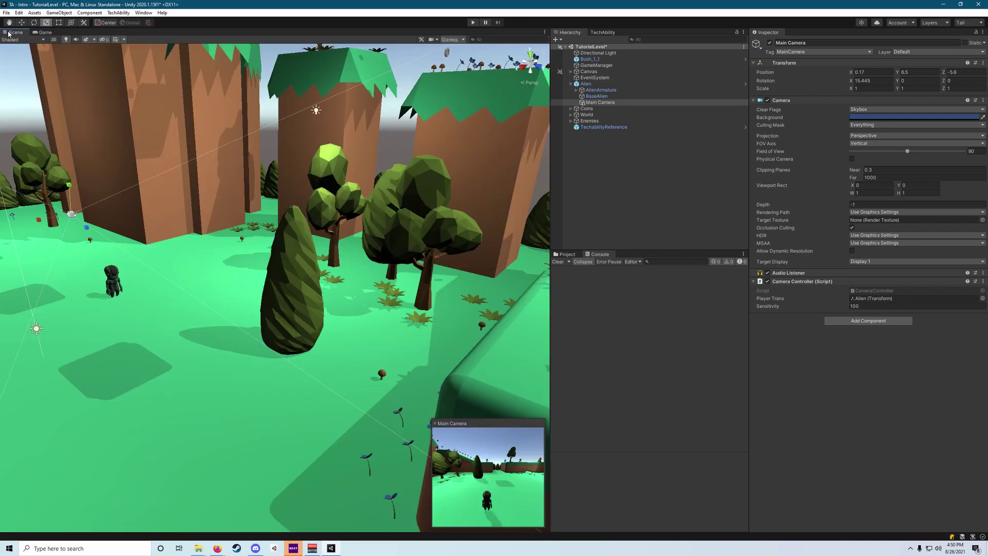
left_click(41, 33)
left_click(18, 32)
left_click(43, 32)
left_click(20, 33)
left_click(43, 32)
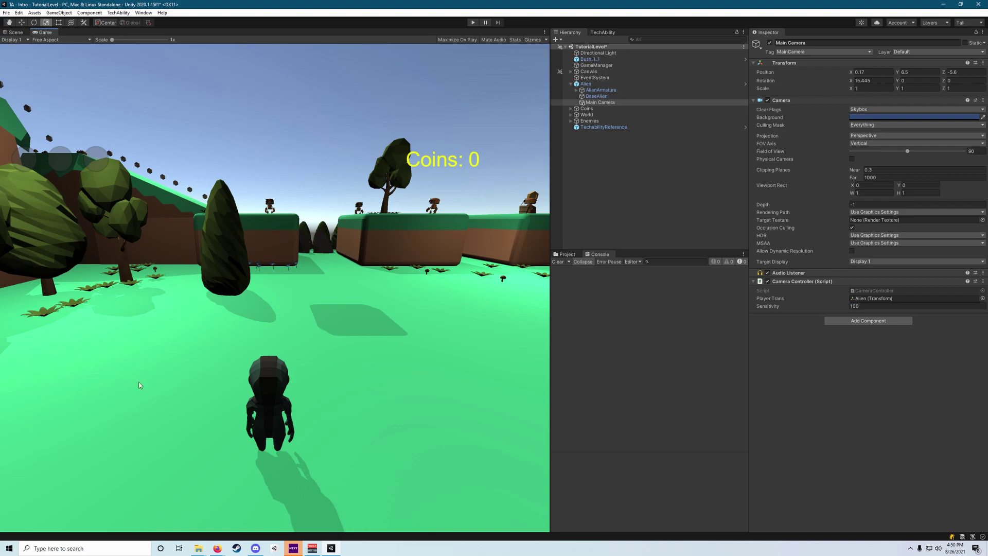
left_click(13, 32)
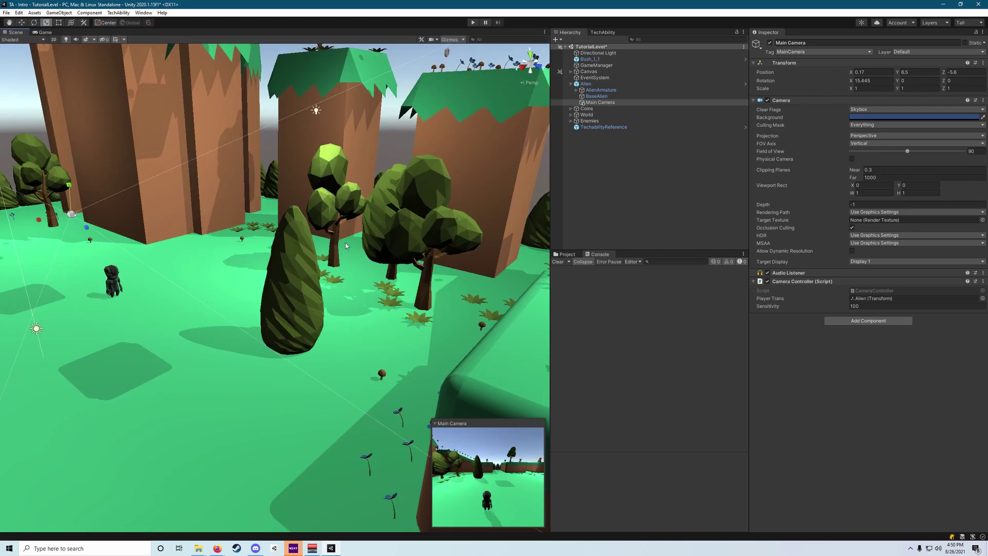
Step: Select individual trees in the scene, ending with Tree_2_4, check the Game view, and return to the Scene view
left_click(291, 288)
left_click(437, 235)
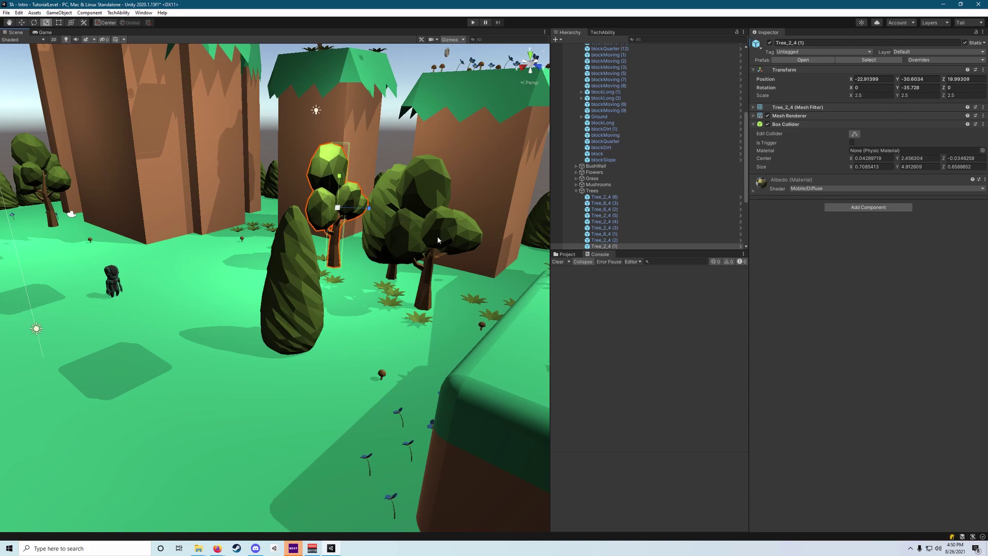
left_click(43, 32)
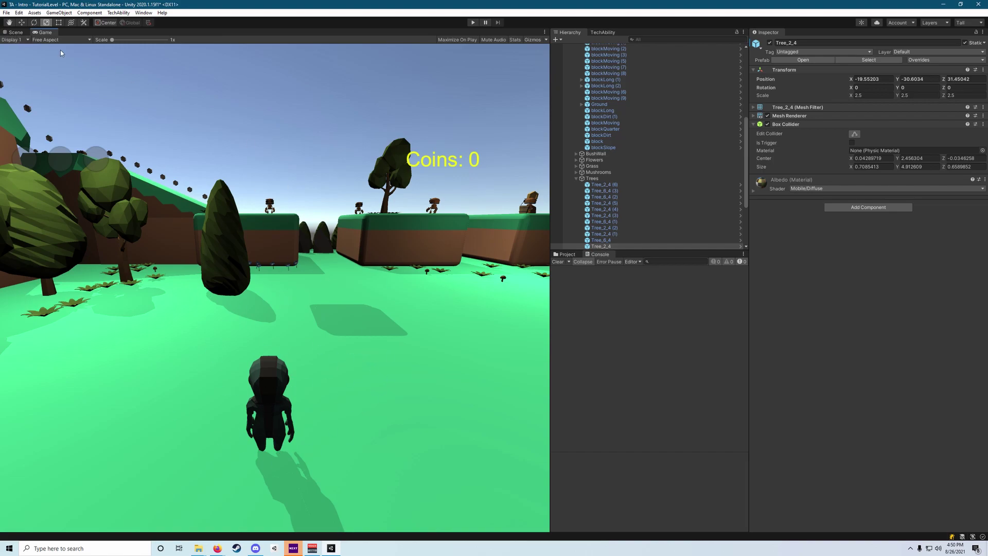
left_click(15, 32)
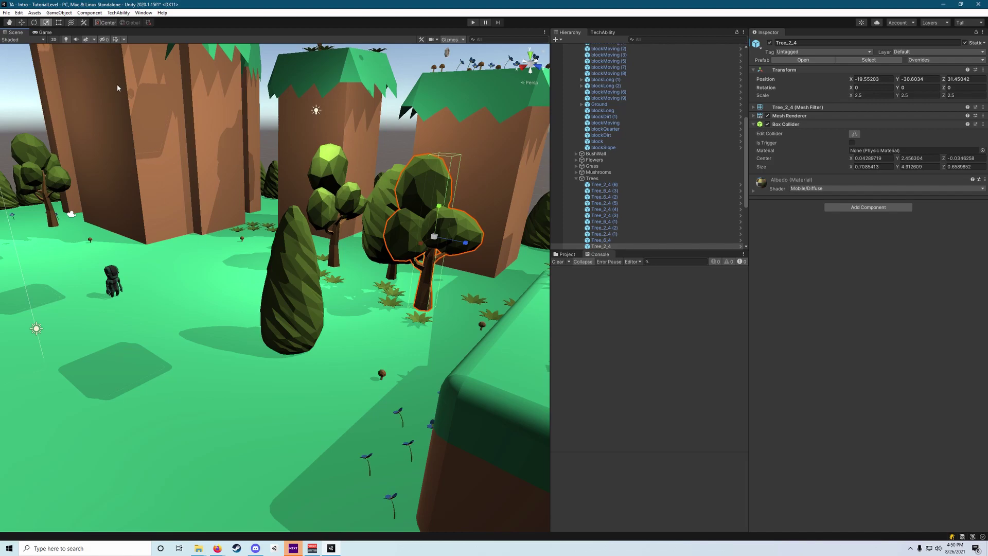